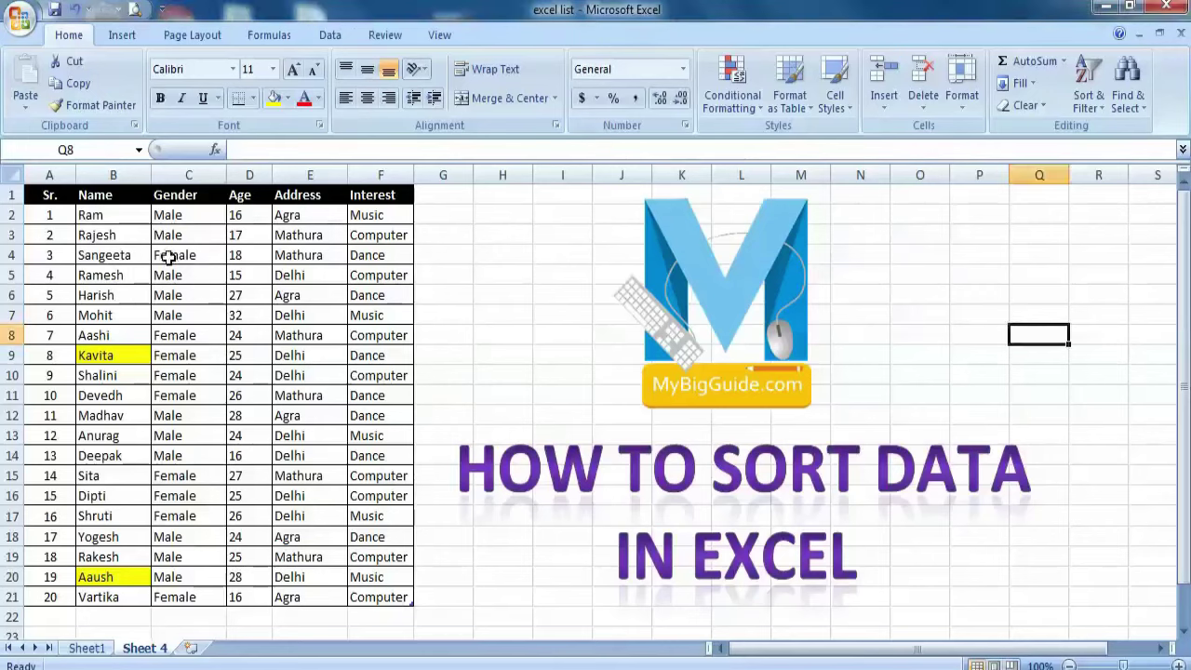
- Pick cells in the student table and dismiss the sort options without sorting
click(219, 317)
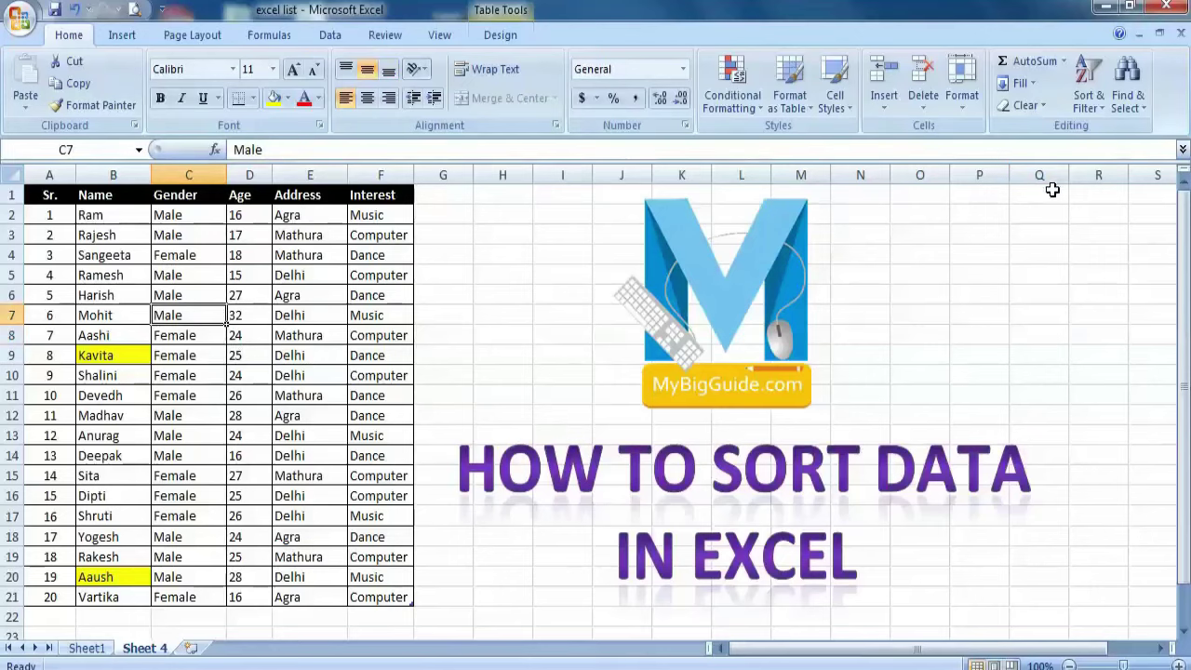
click(1089, 97)
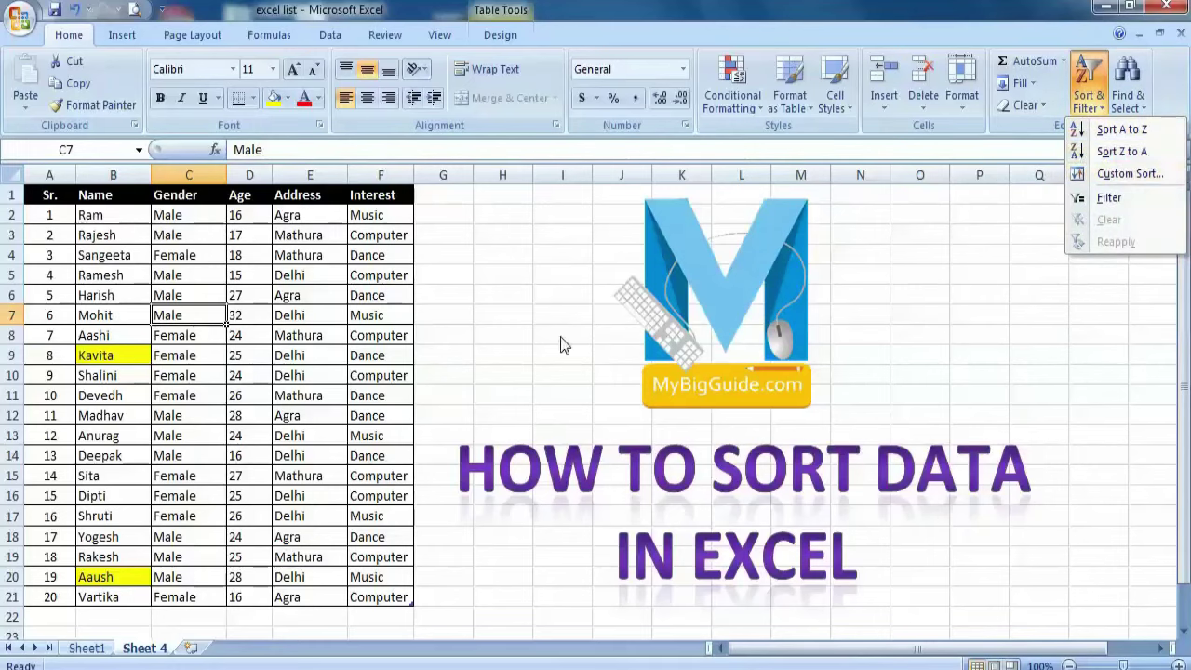
click(834, 249)
click(364, 438)
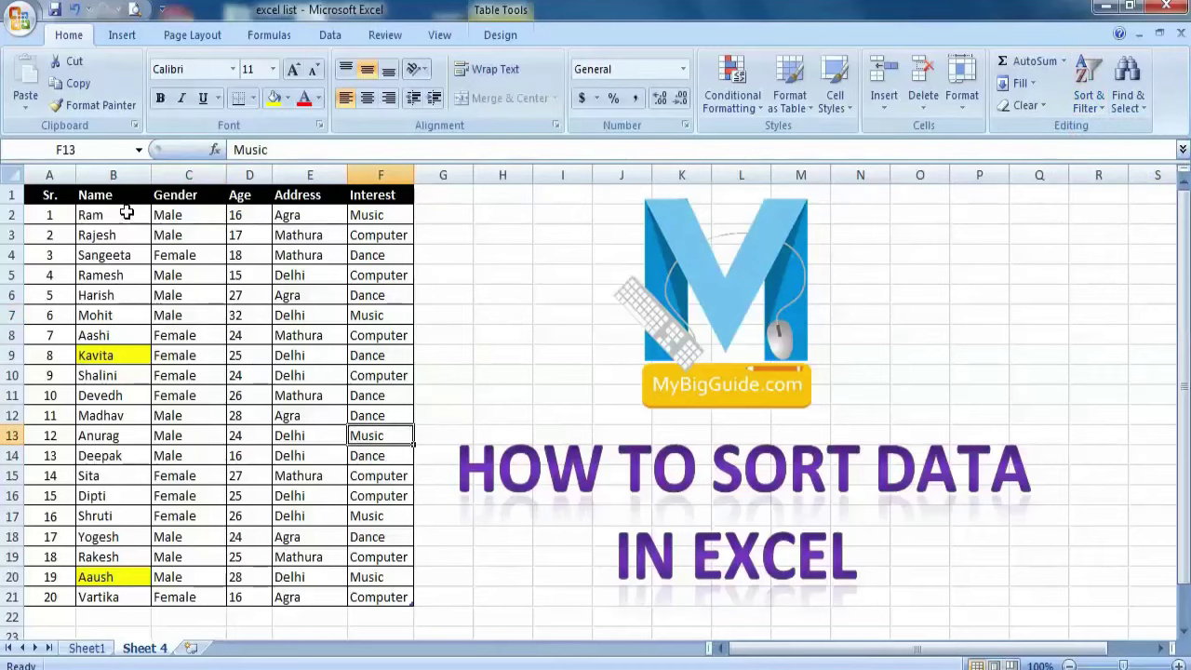
- Sort the names in B2:B21 A to Z, then select cell A2
drag(126, 213, 129, 601)
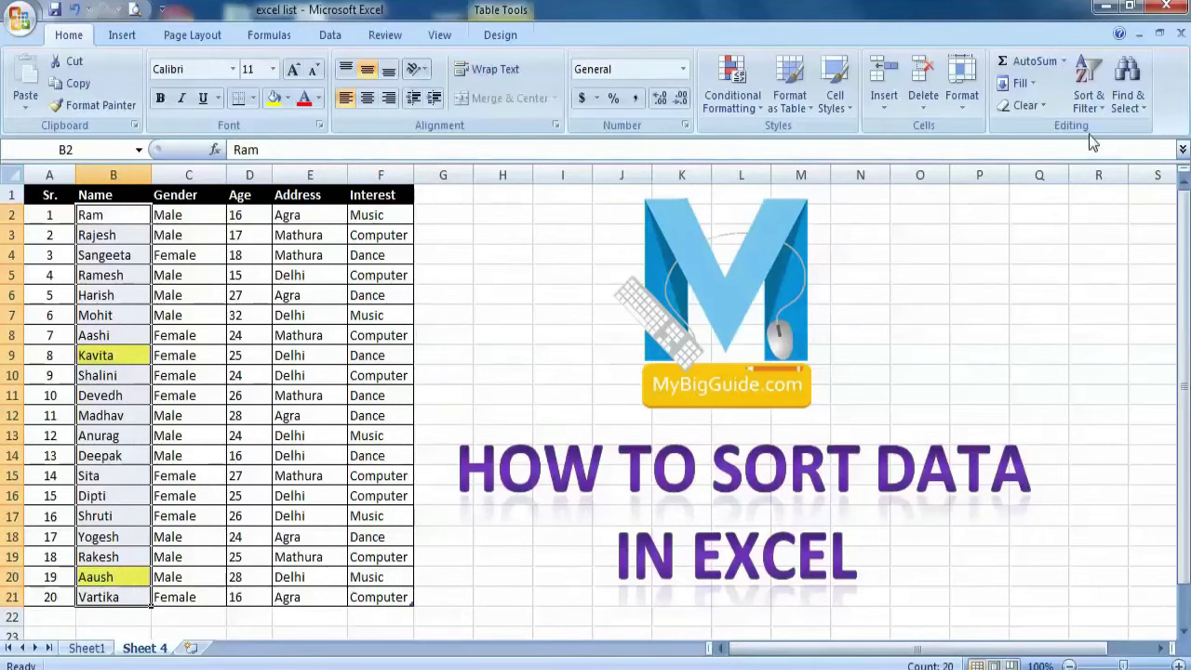
click(1089, 82)
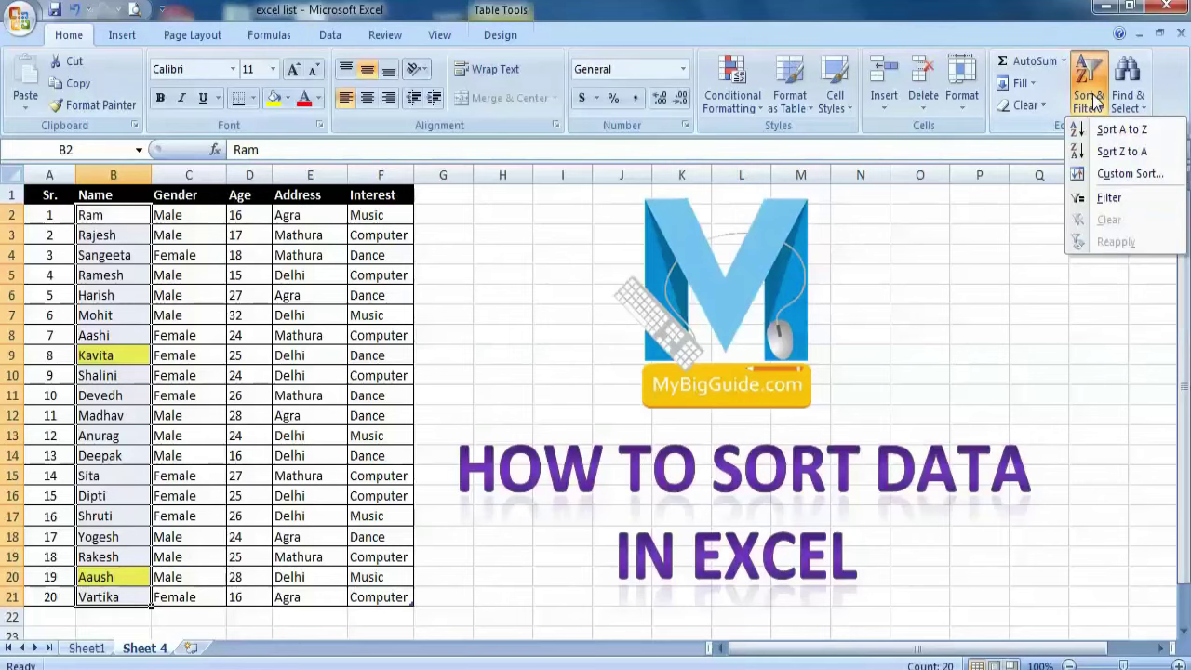
click(1145, 132)
click(93, 216)
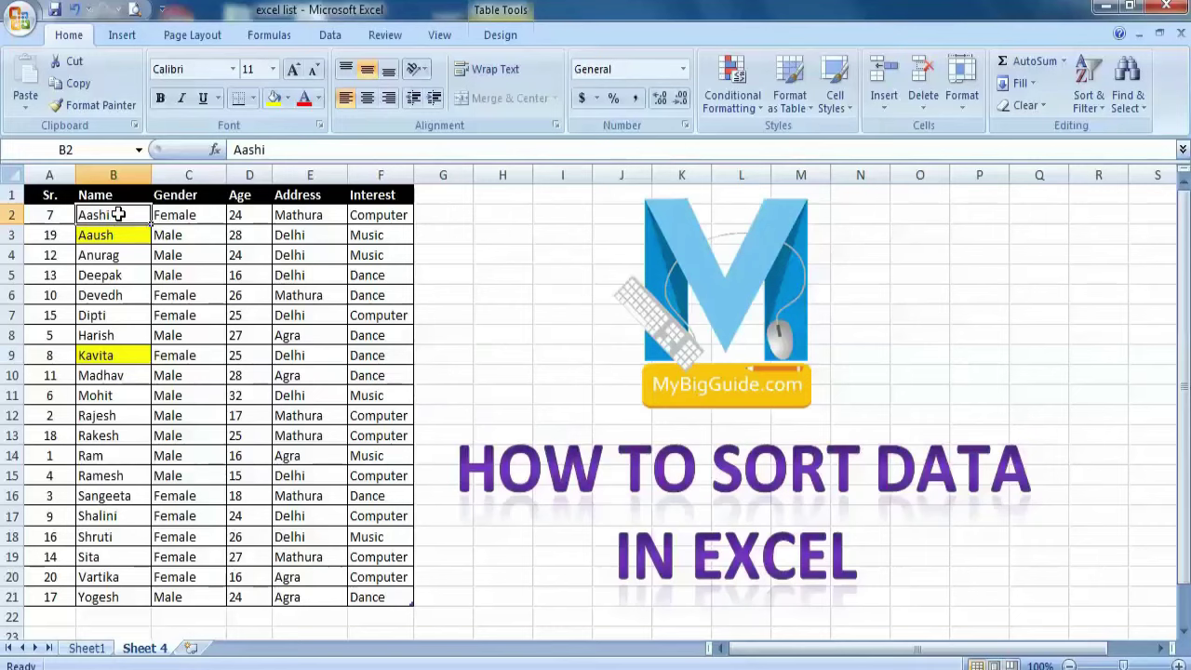
click(37, 217)
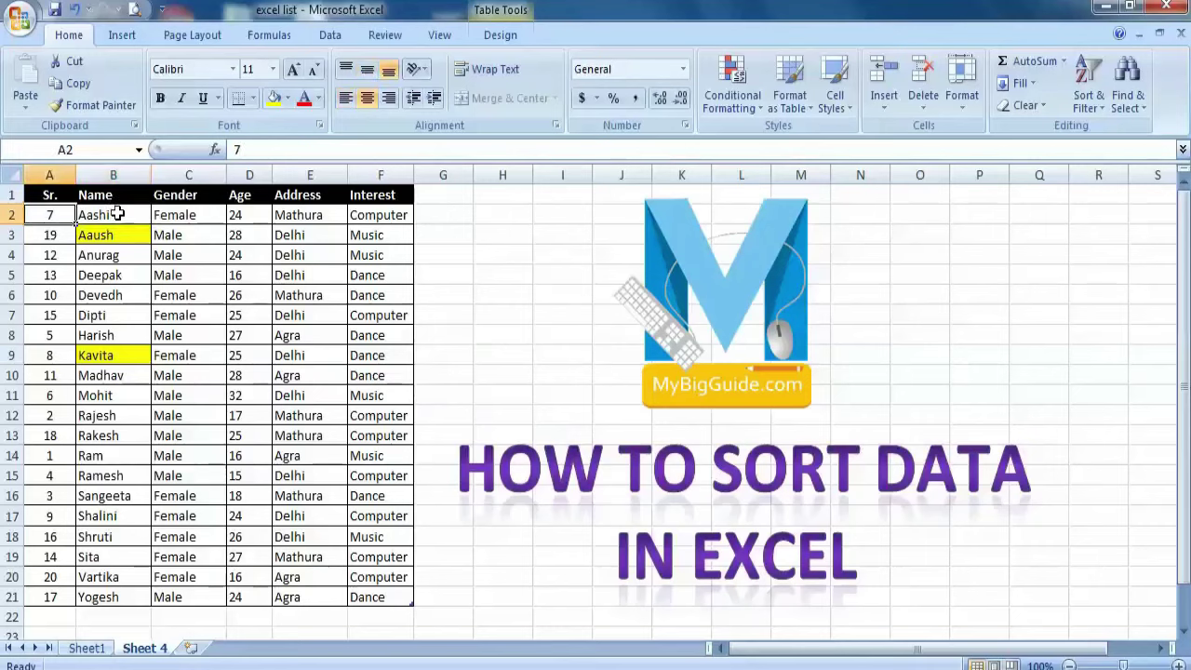
- Sort C2:C21 by Gender Z to A, then mark the Male and Female row blocks
click(117, 214)
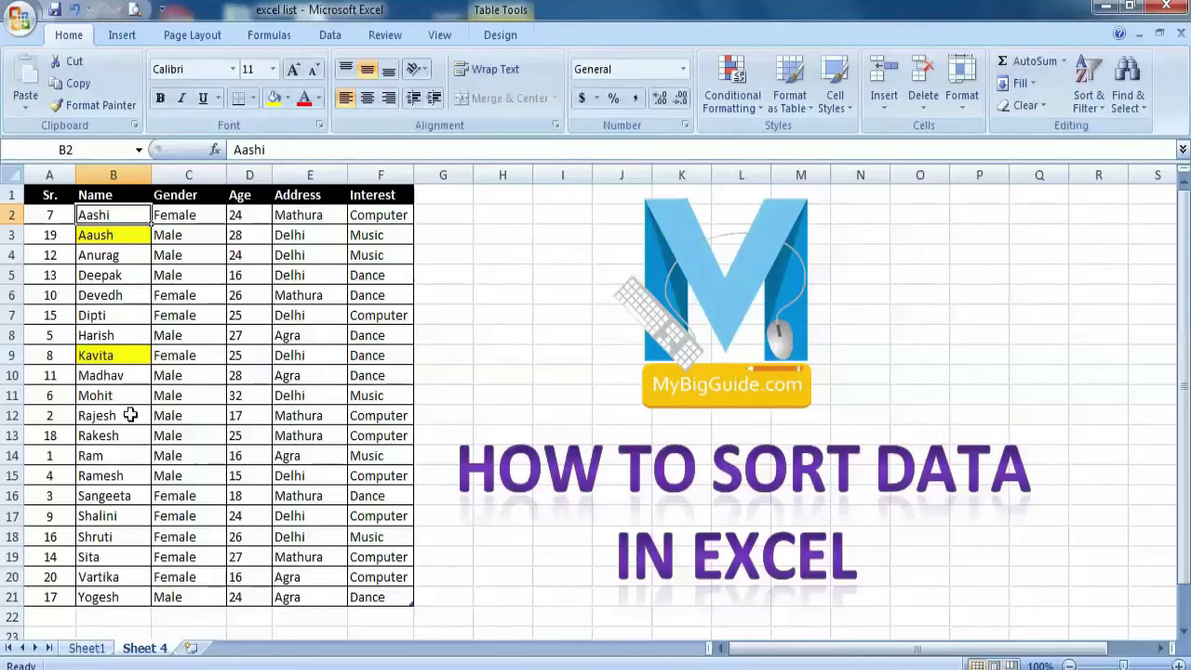
click(206, 231)
click(207, 215)
drag(208, 215, 206, 591)
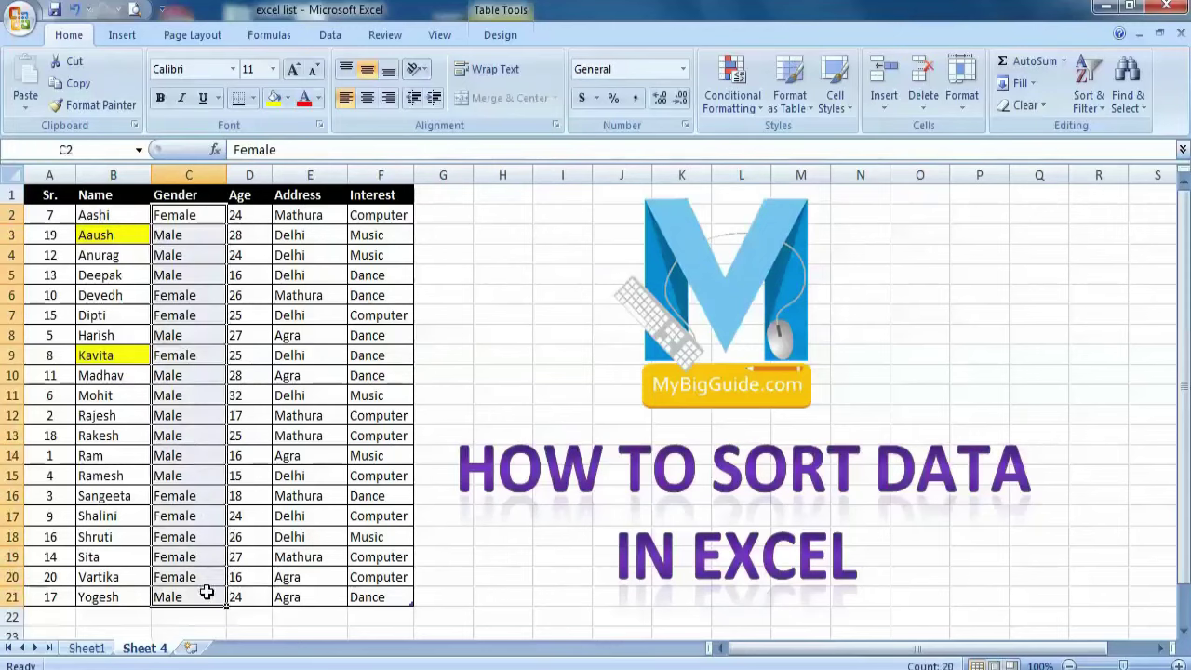
click(1088, 88)
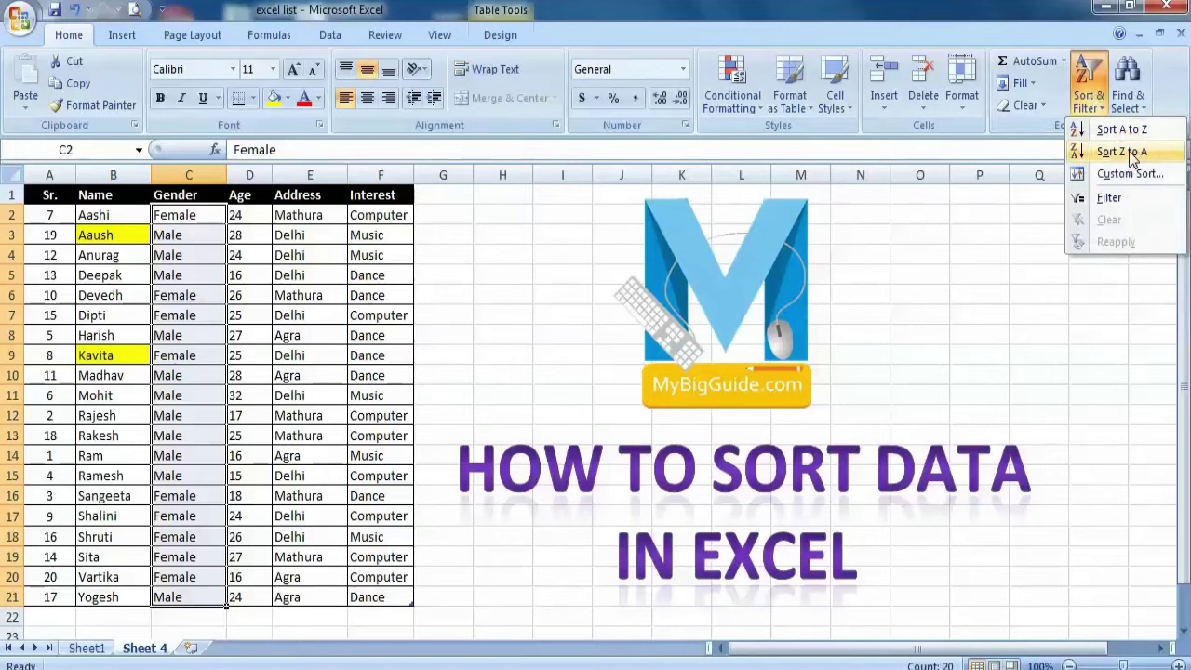
click(1121, 152)
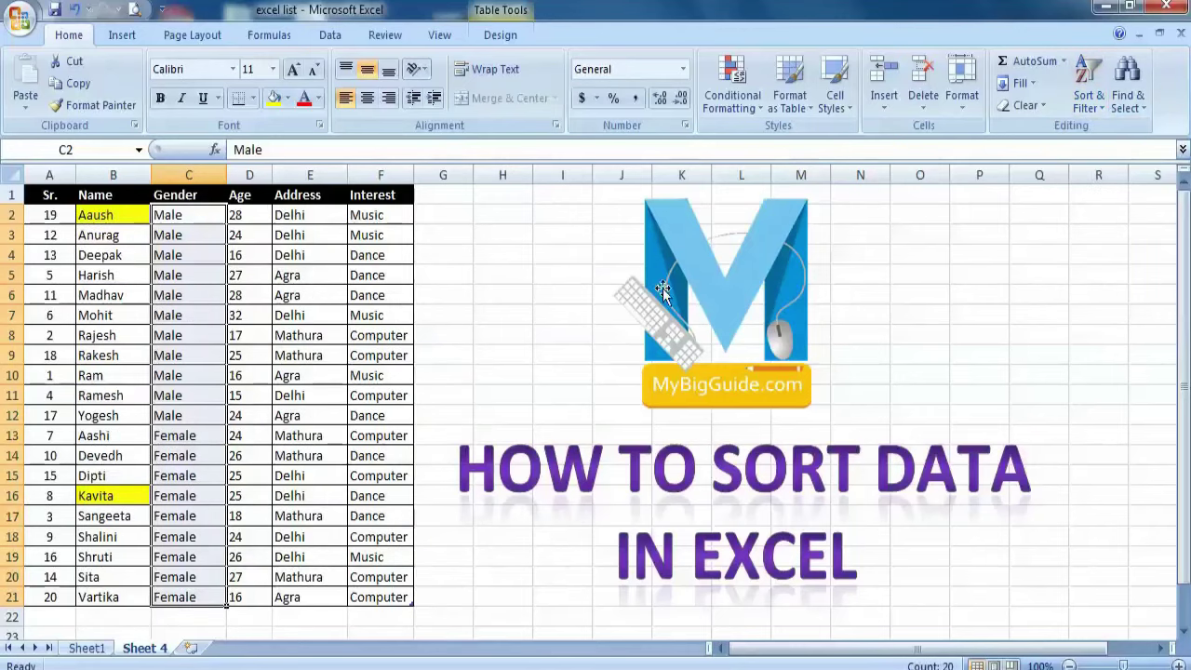
click(353, 417)
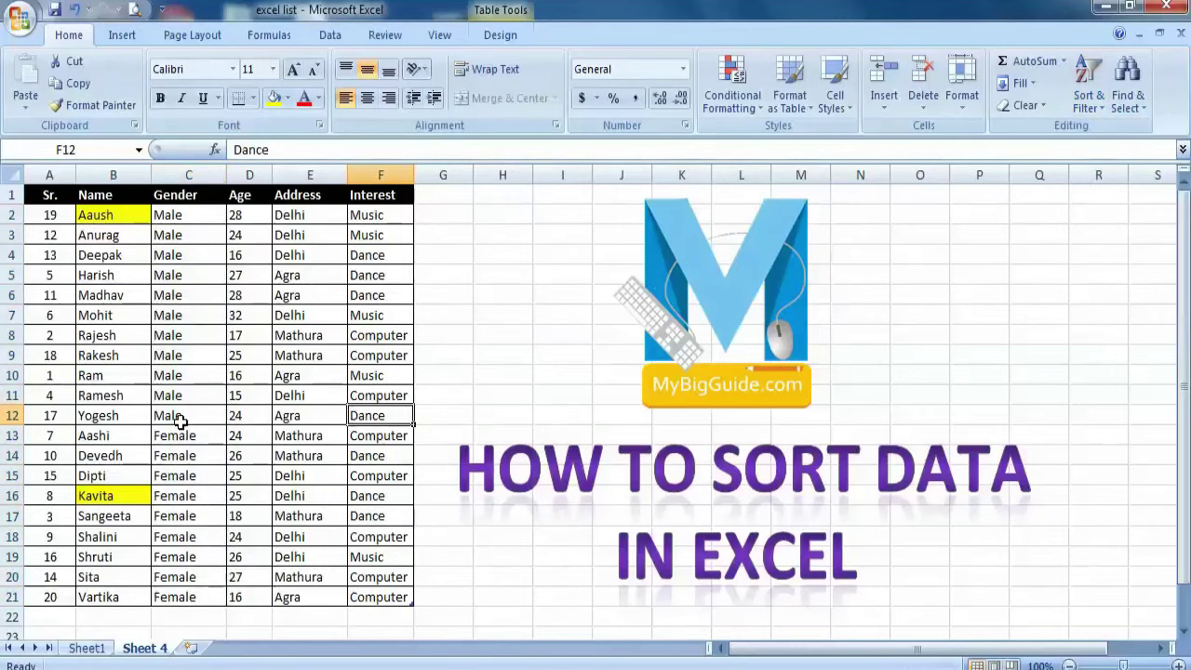
drag(88, 215, 206, 394)
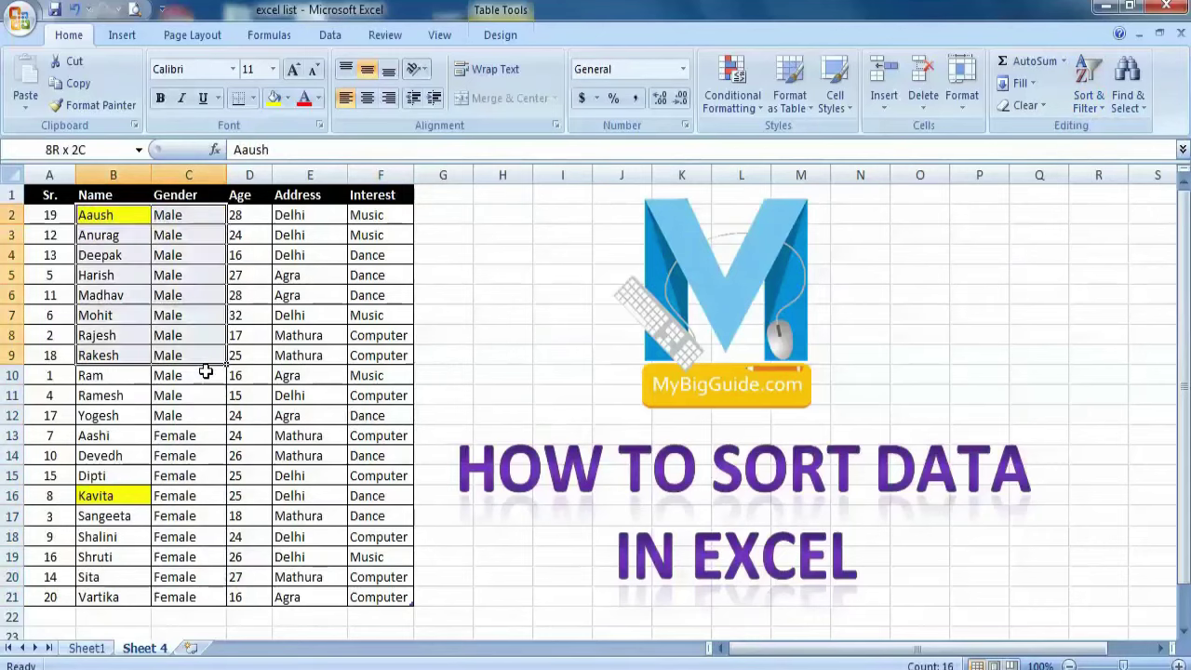
drag(97, 435, 221, 599)
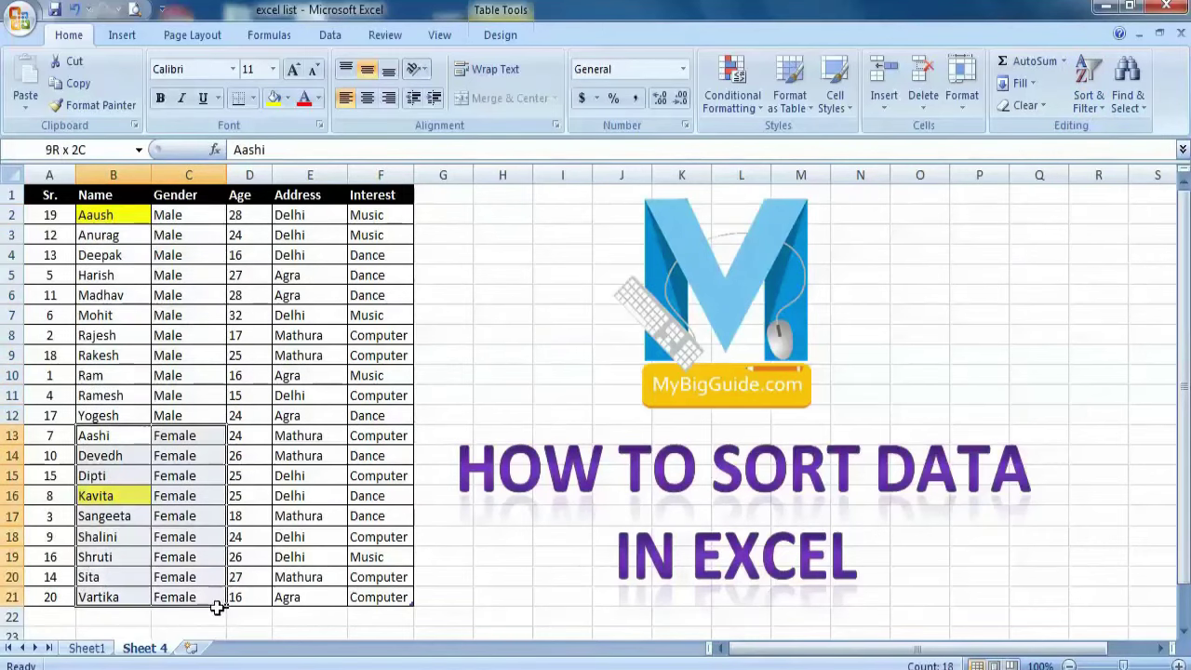
- Sort D2:D21 Smallest to Largest so ages run from 15 to 32
click(188, 538)
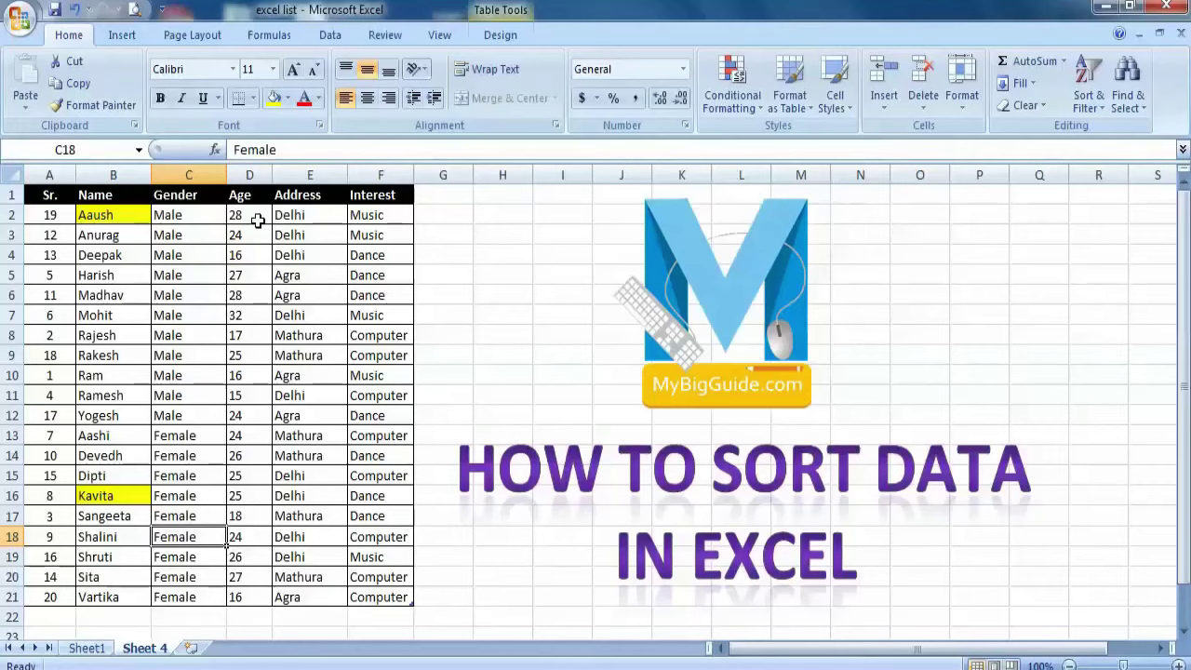
drag(256, 218, 260, 597)
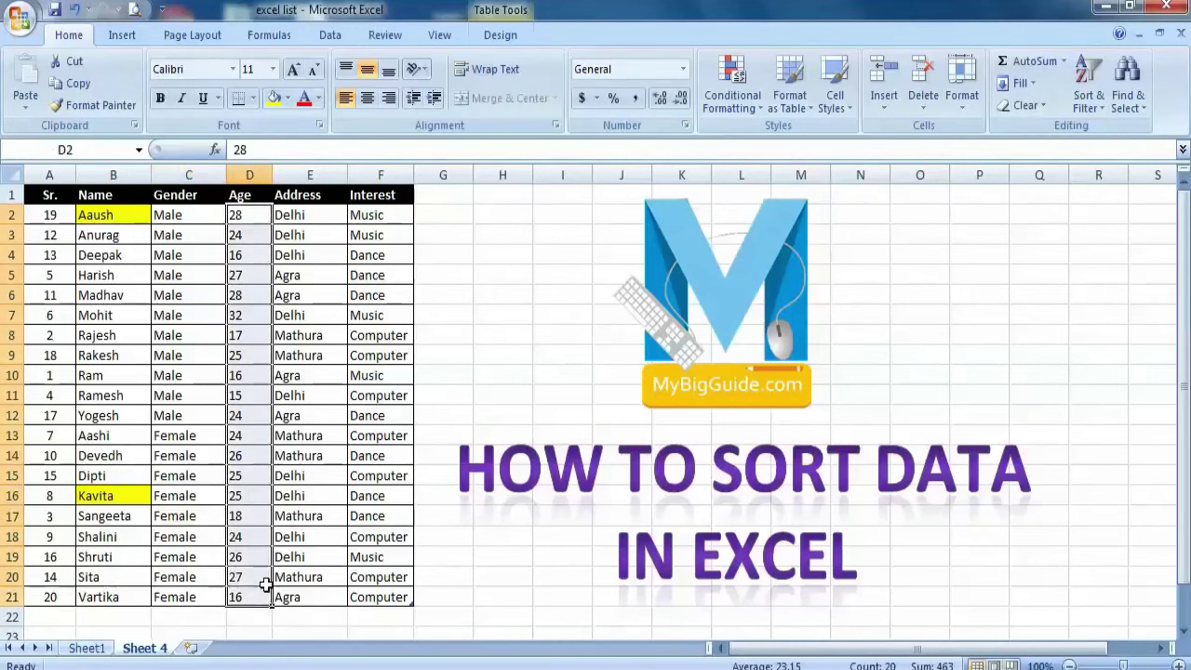
click(1089, 93)
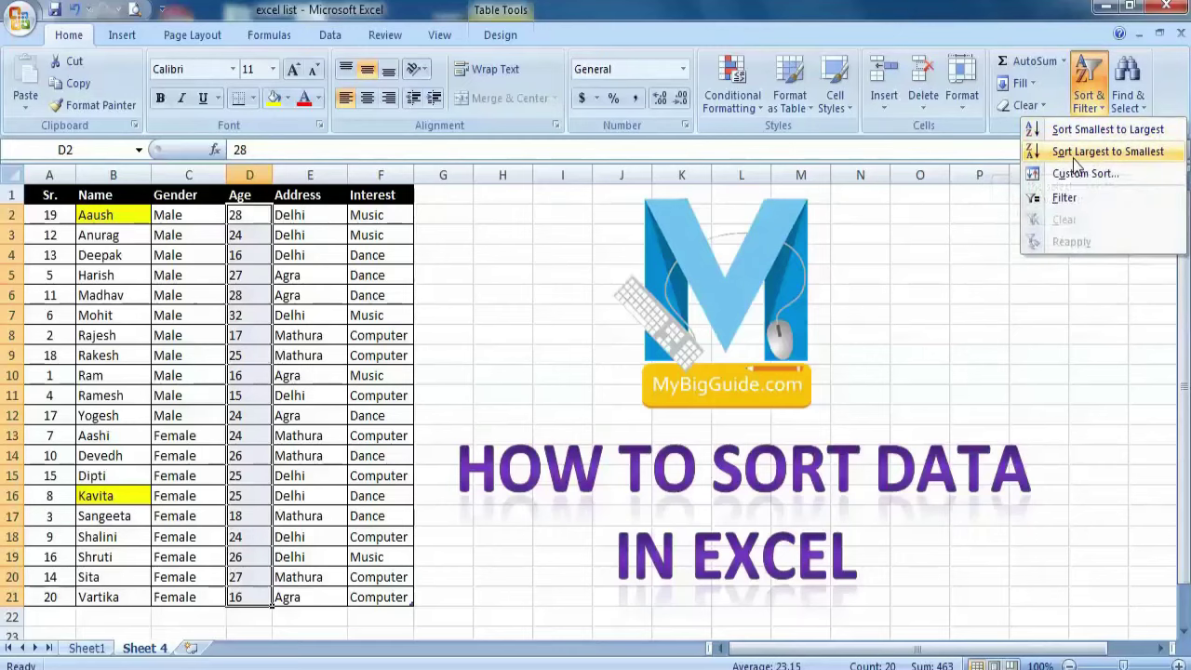
click(1116, 133)
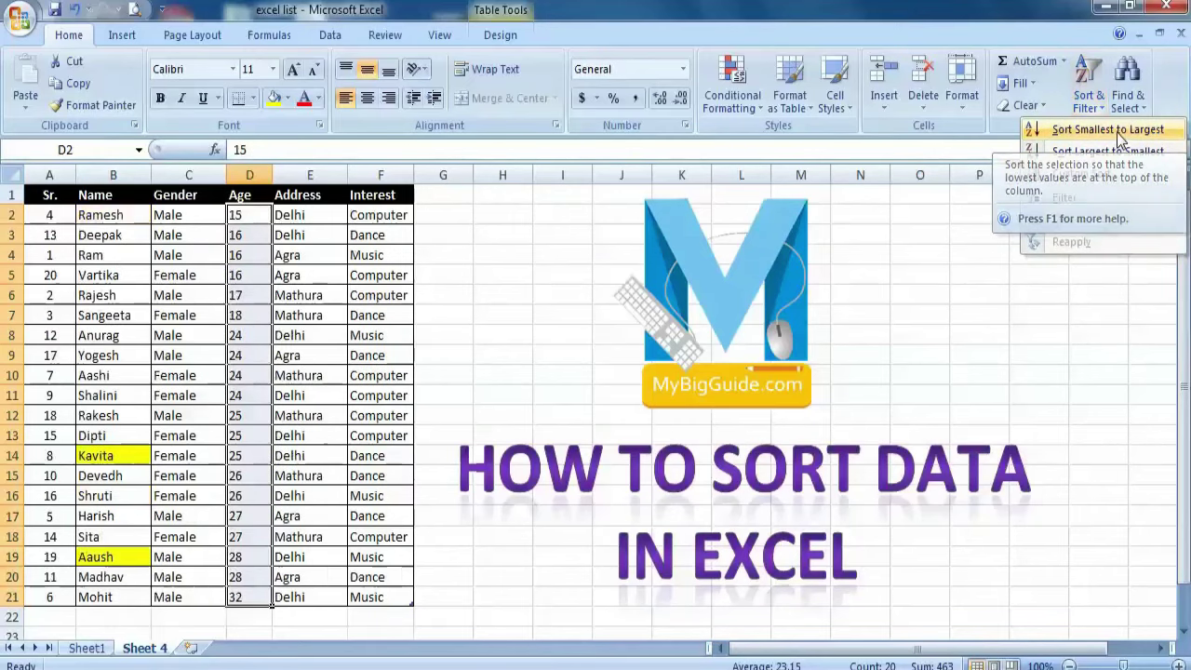
click(295, 311)
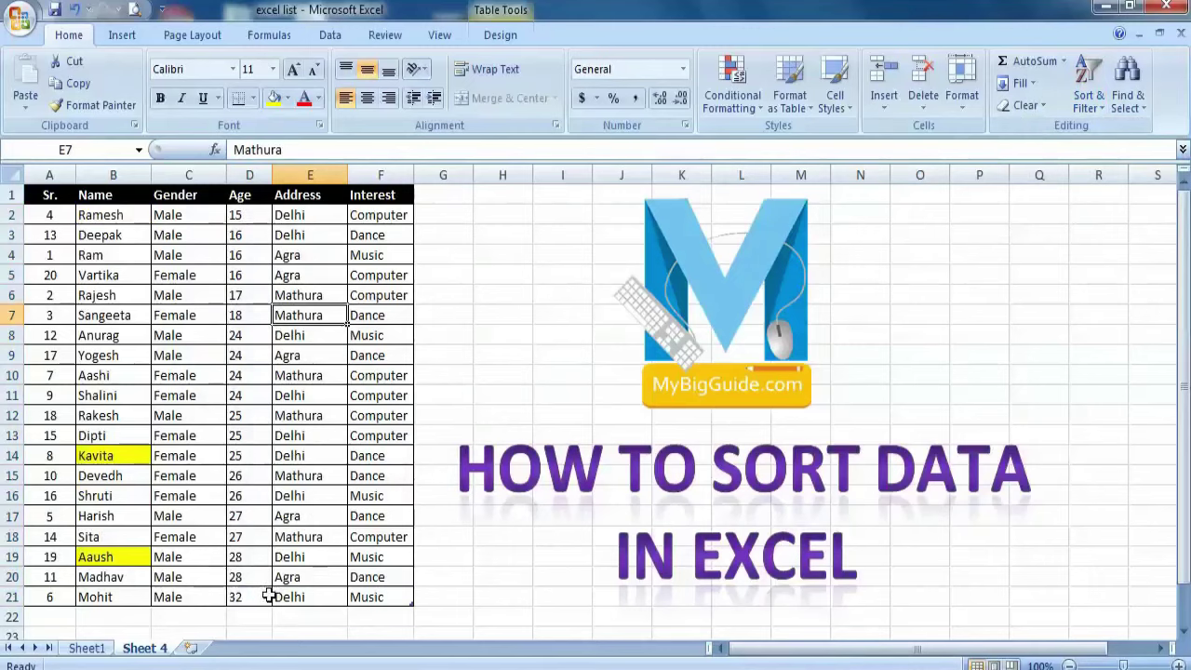
- Sort A2:A21 Smallest to Largest, restoring Sr. order 1–20, then click an empty cell
click(43, 215)
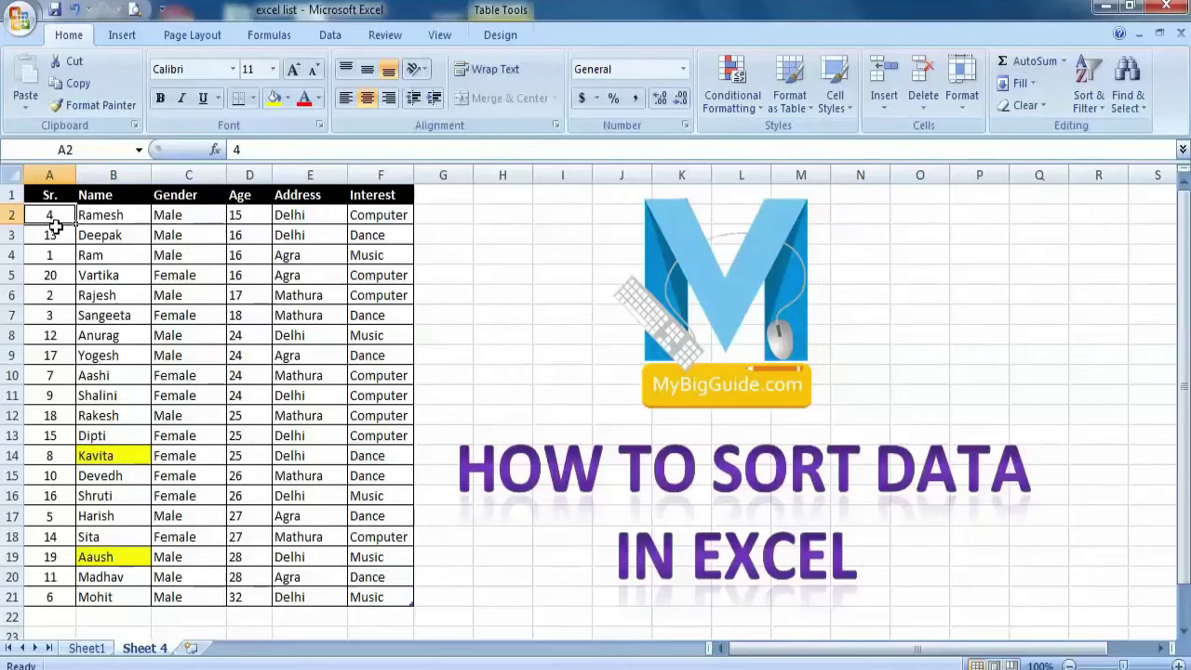
drag(56, 218, 53, 597)
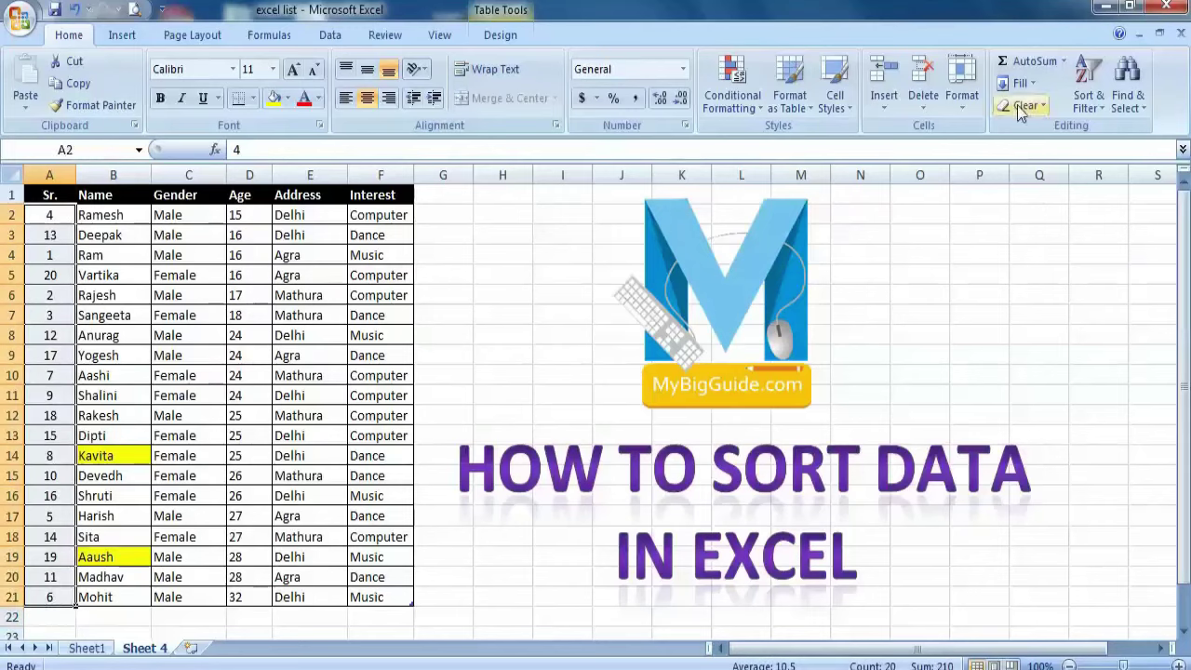
click(1088, 83)
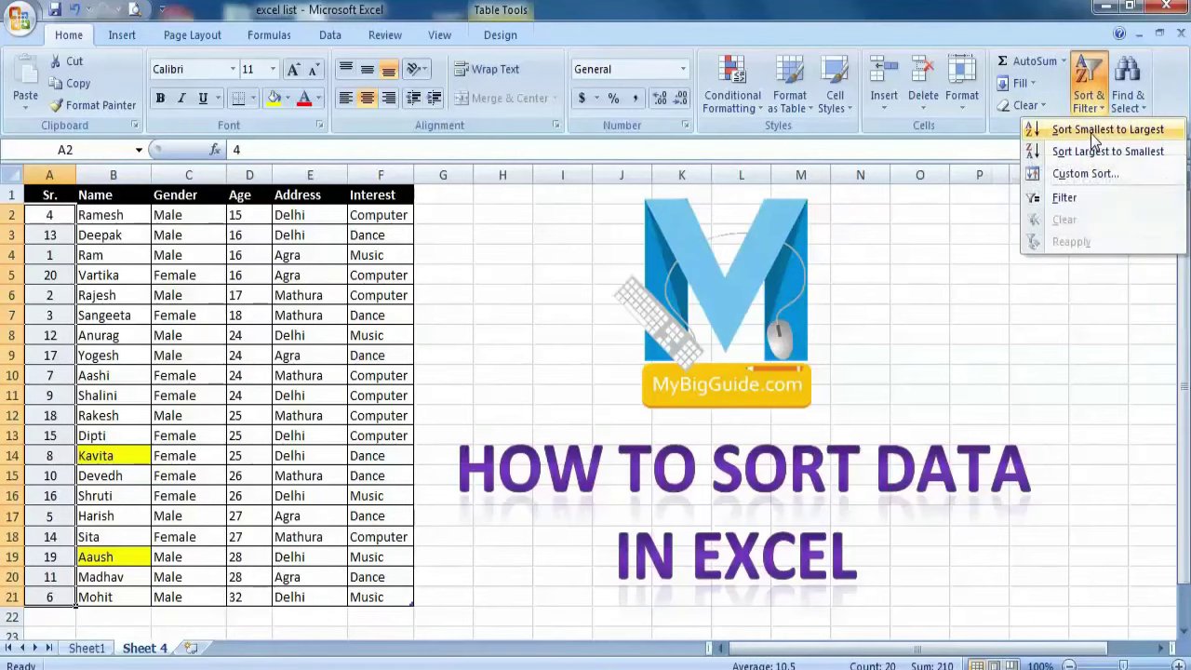
click(1120, 140)
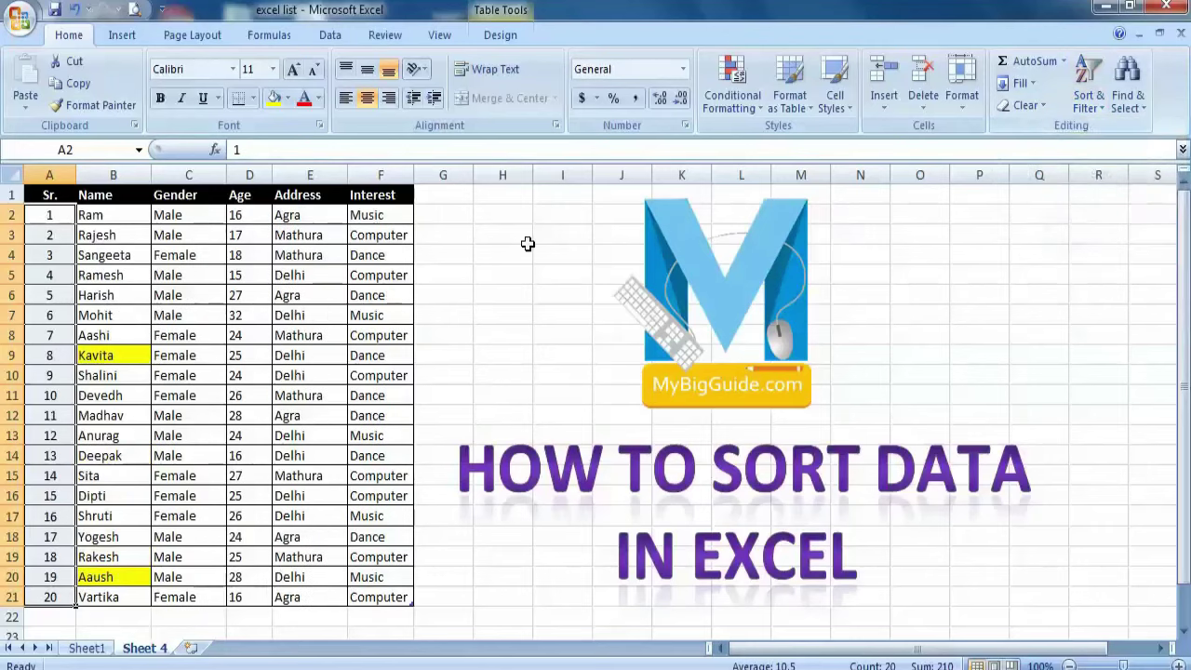
click(232, 274)
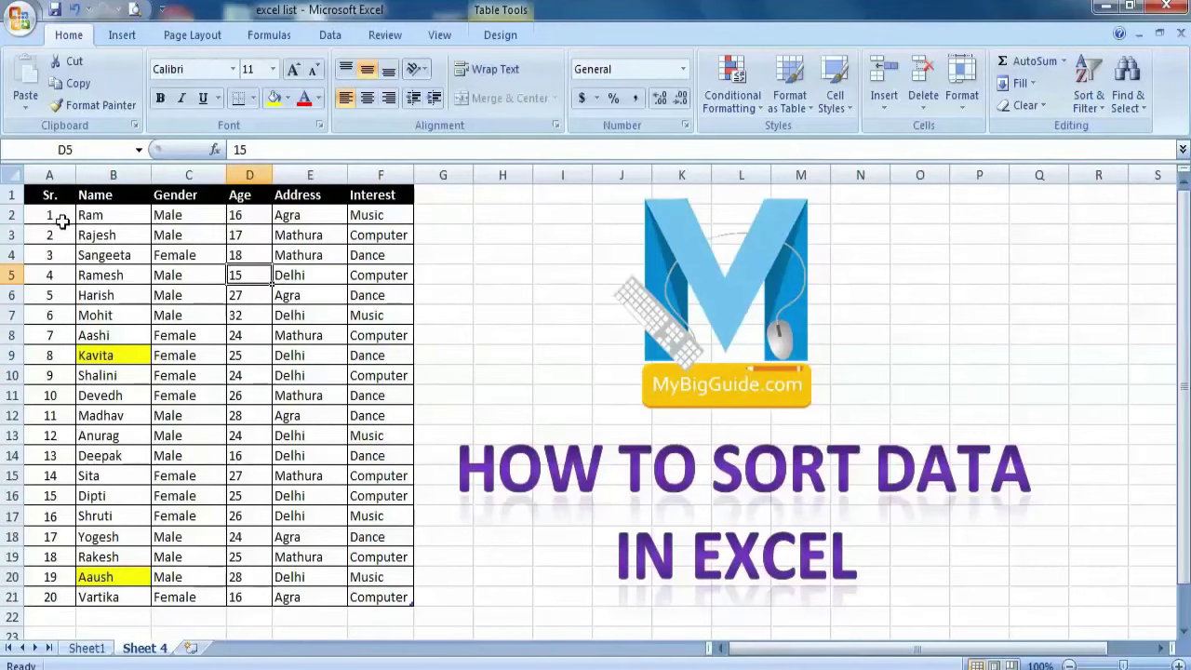
click(442, 375)
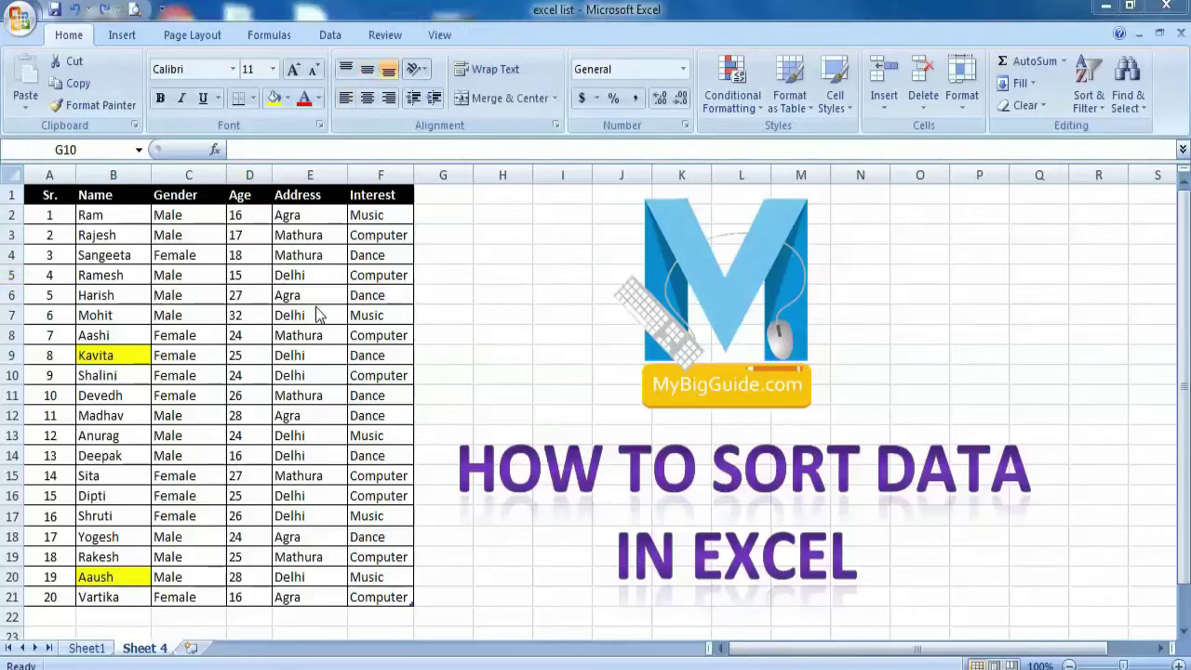
- Select the whole table and, in Custom Sort, sort by Gender Z to A
click(39, 194)
drag(39, 195, 385, 597)
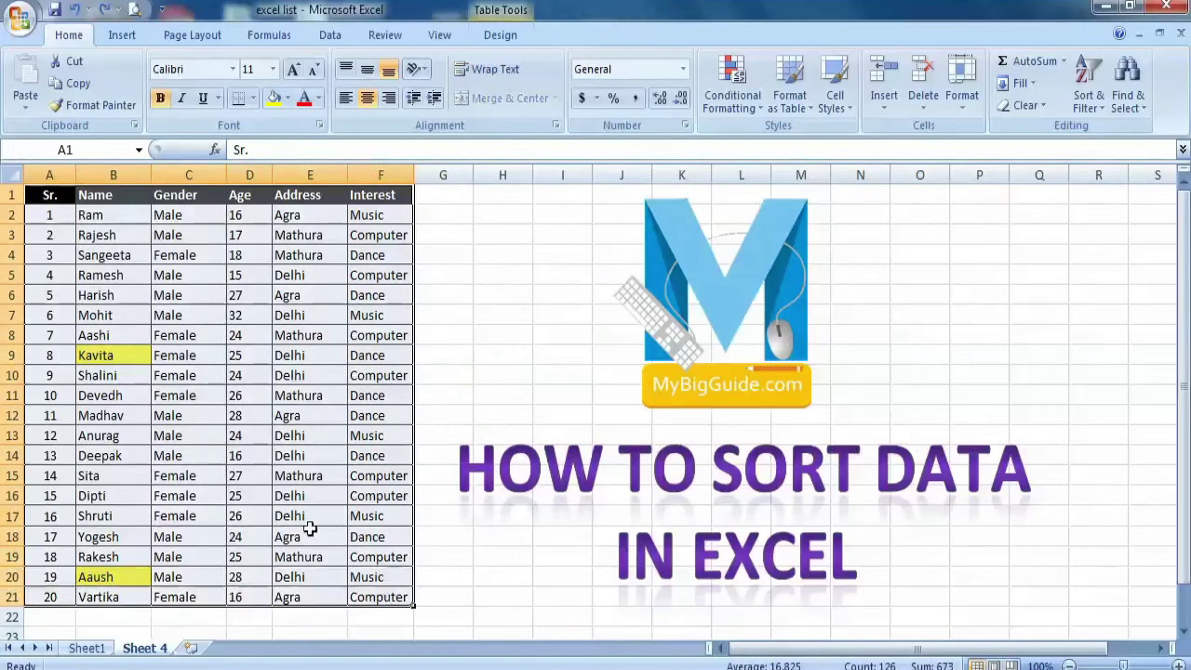
click(1086, 104)
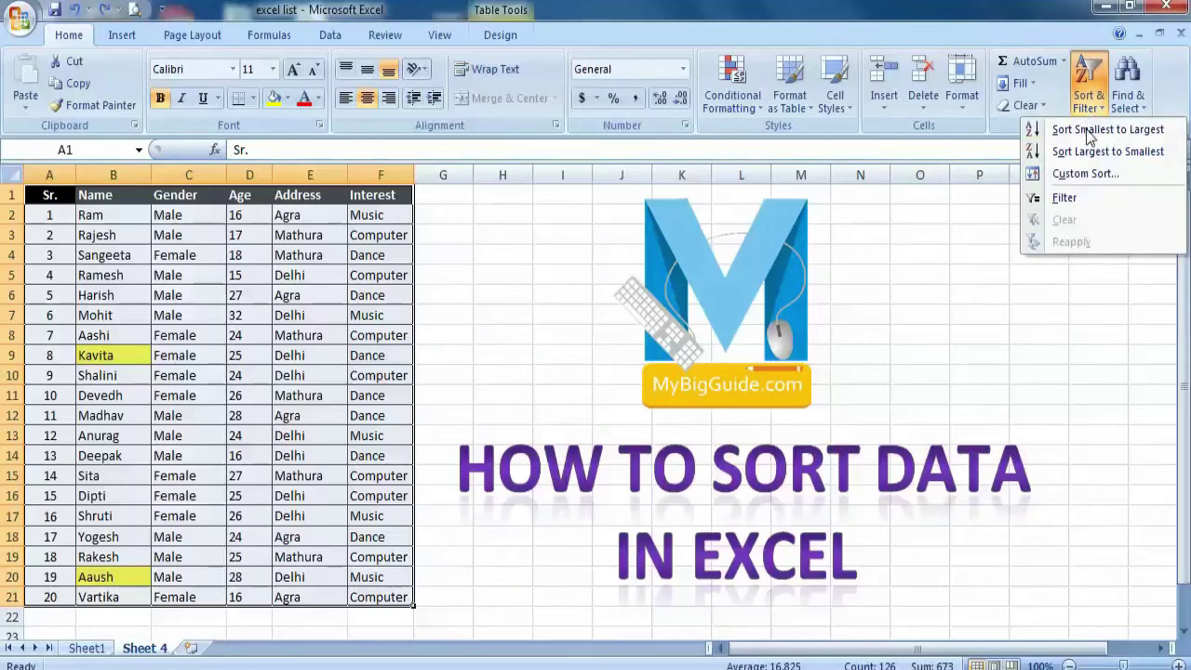
click(1074, 179)
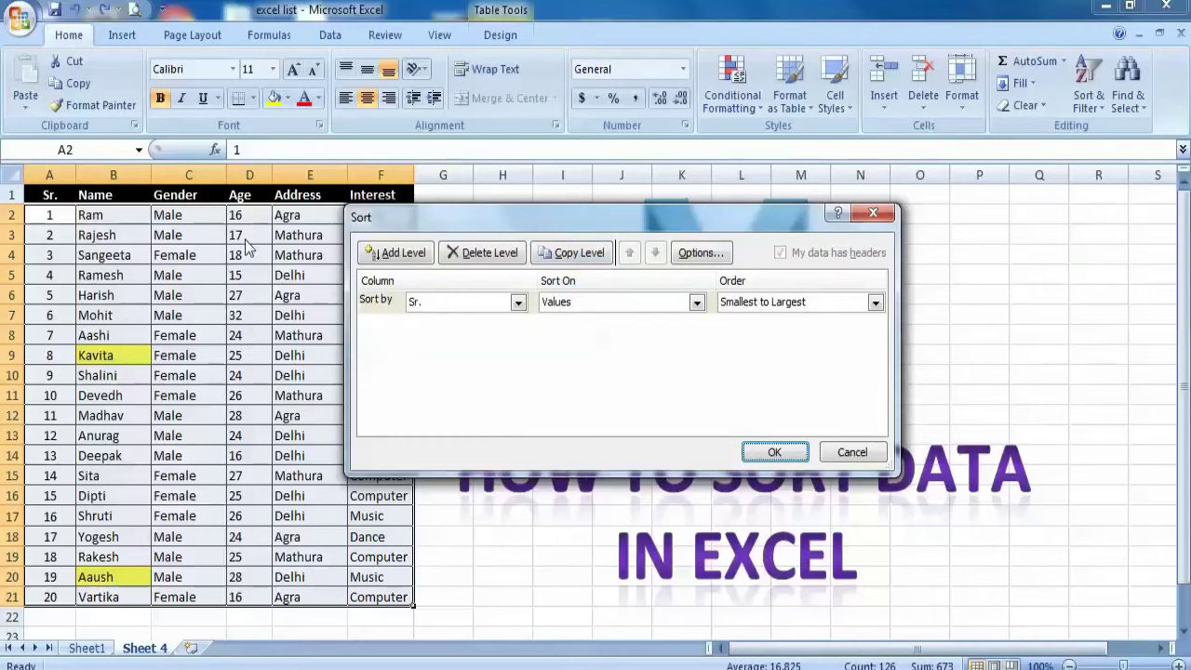
click(451, 302)
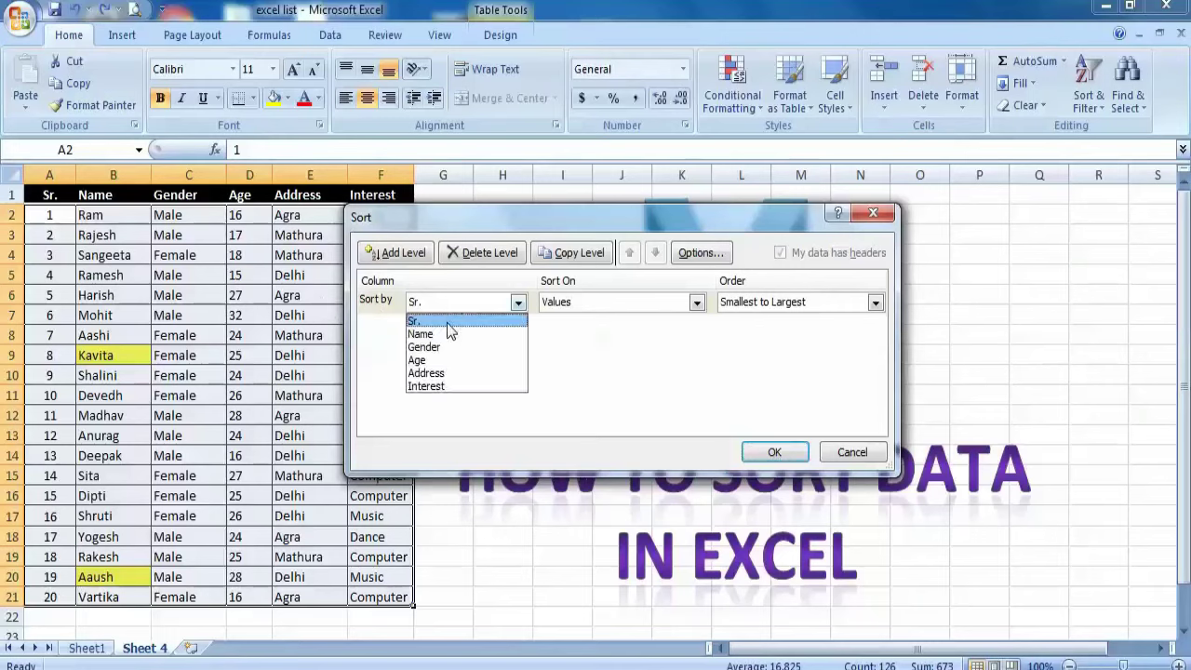
click(446, 348)
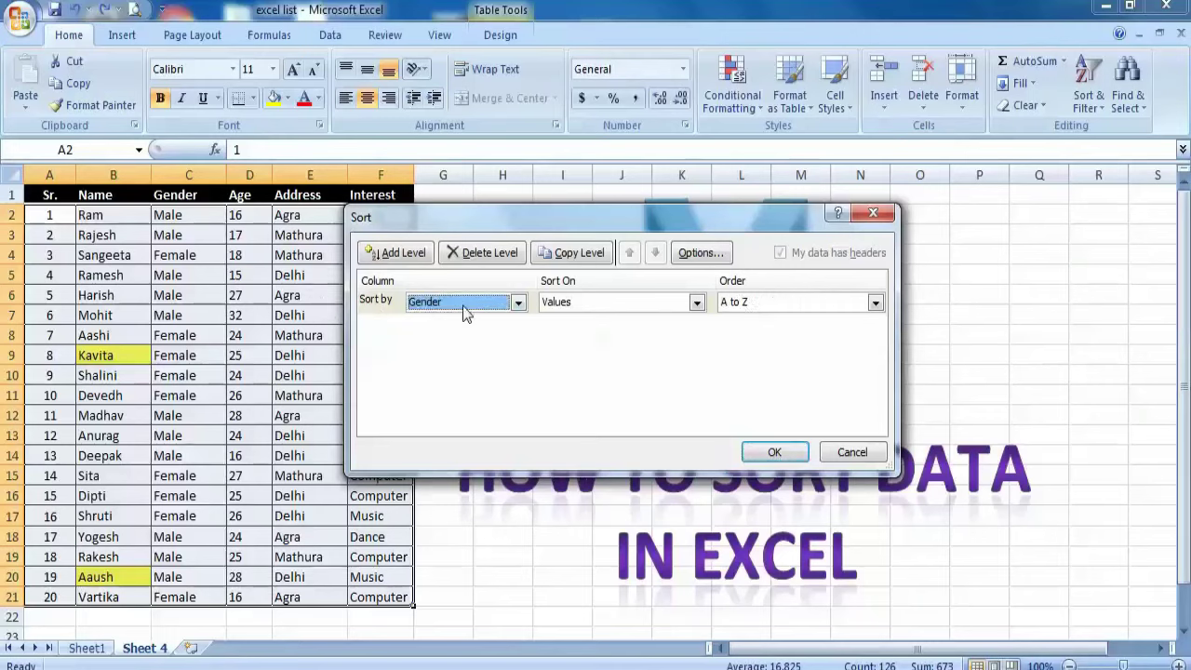
click(755, 305)
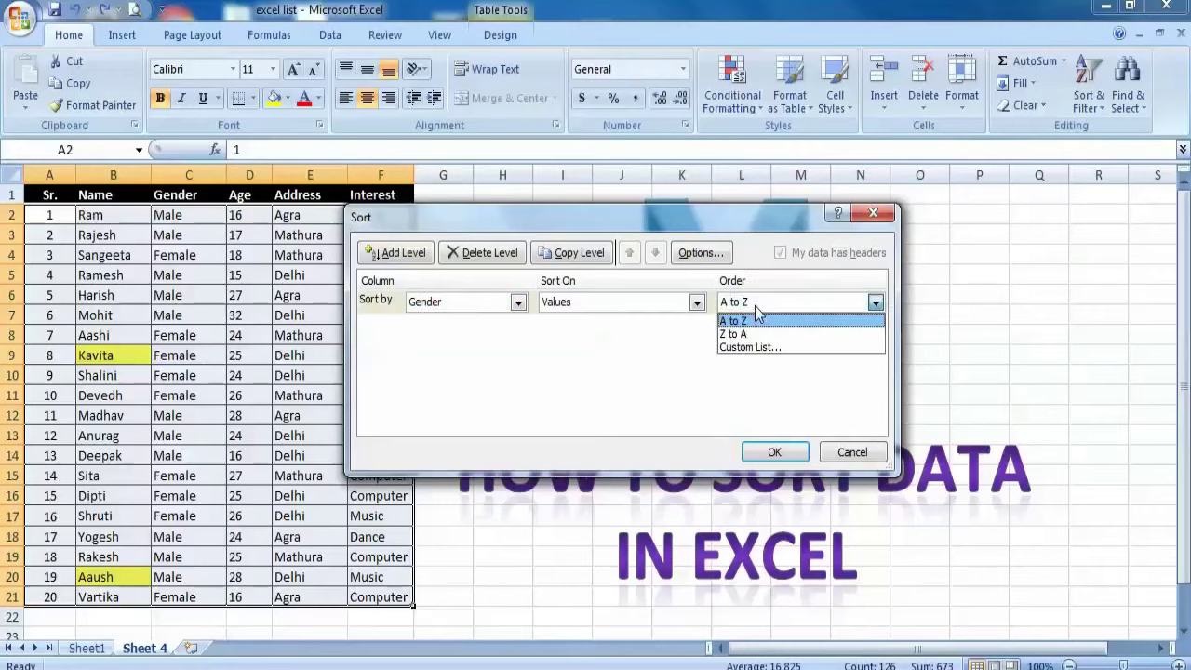
click(744, 334)
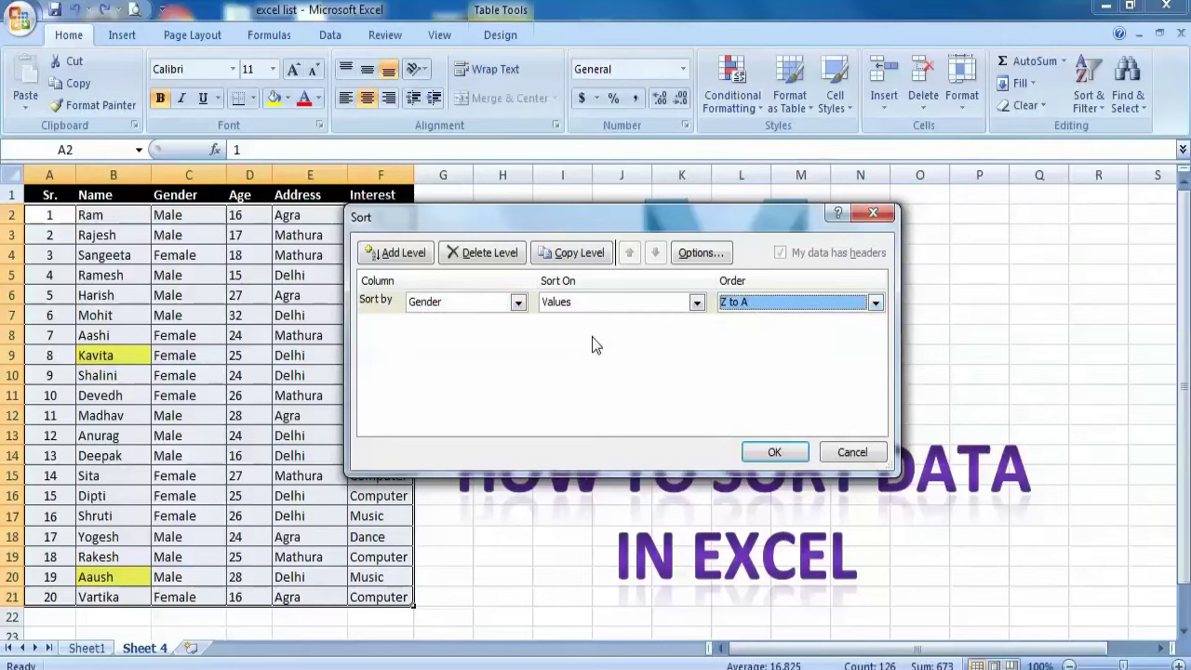
- Add a second sort level on Age, Largest to Smallest
click(387, 255)
click(450, 326)
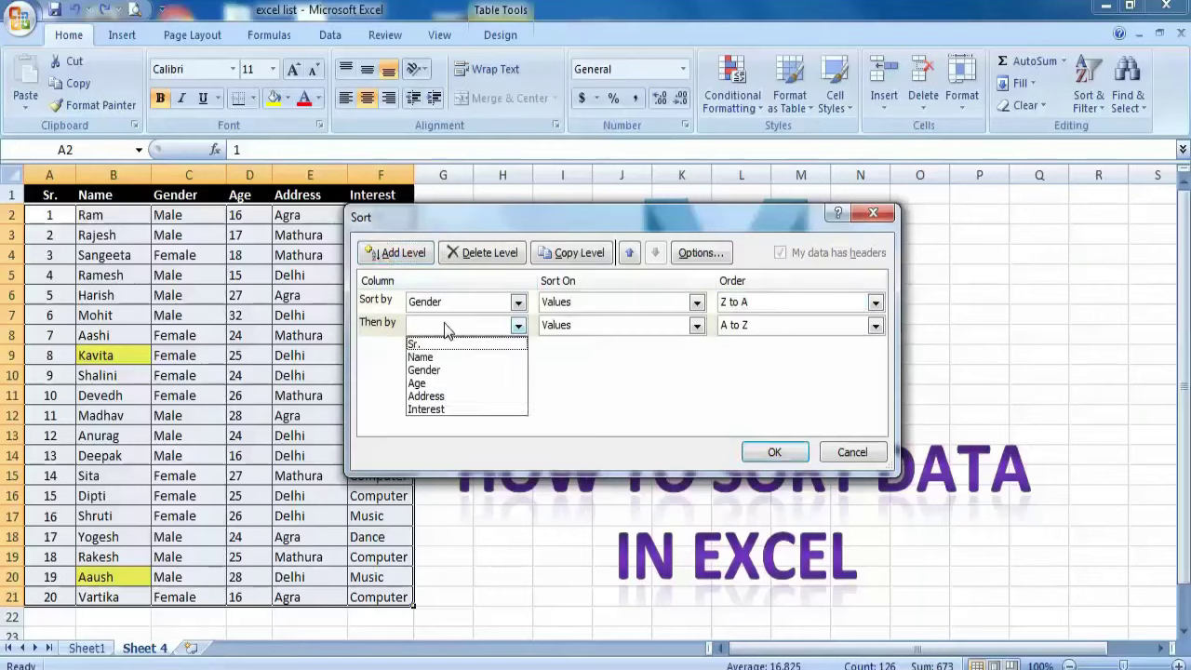
click(440, 385)
click(753, 327)
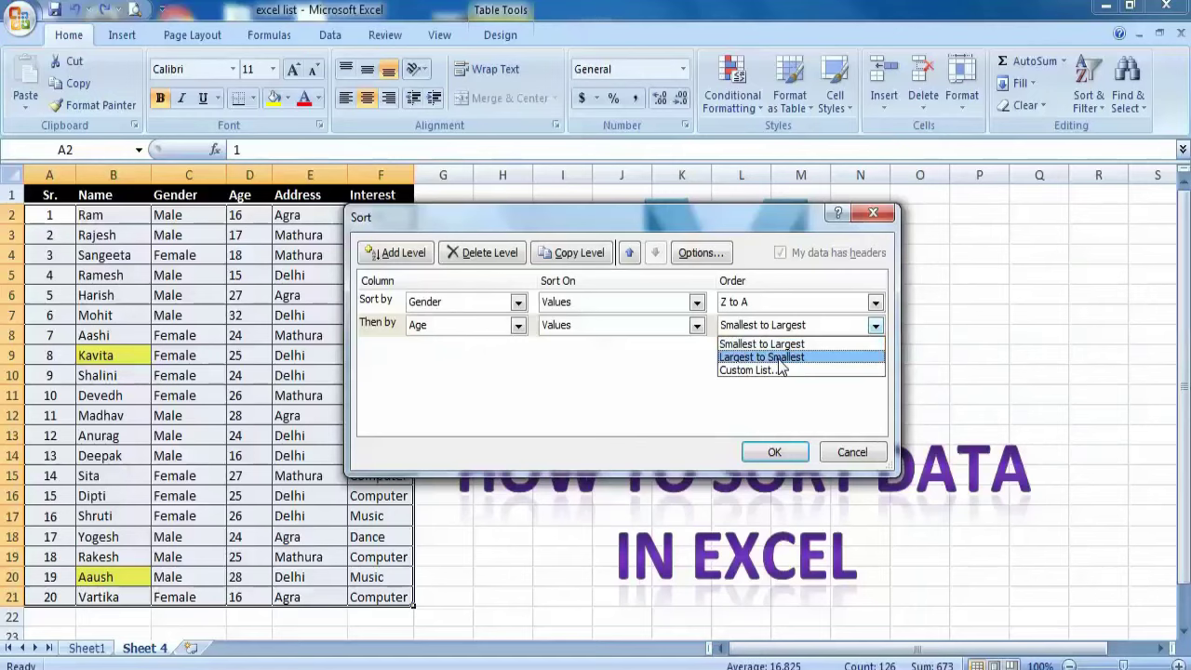
click(779, 359)
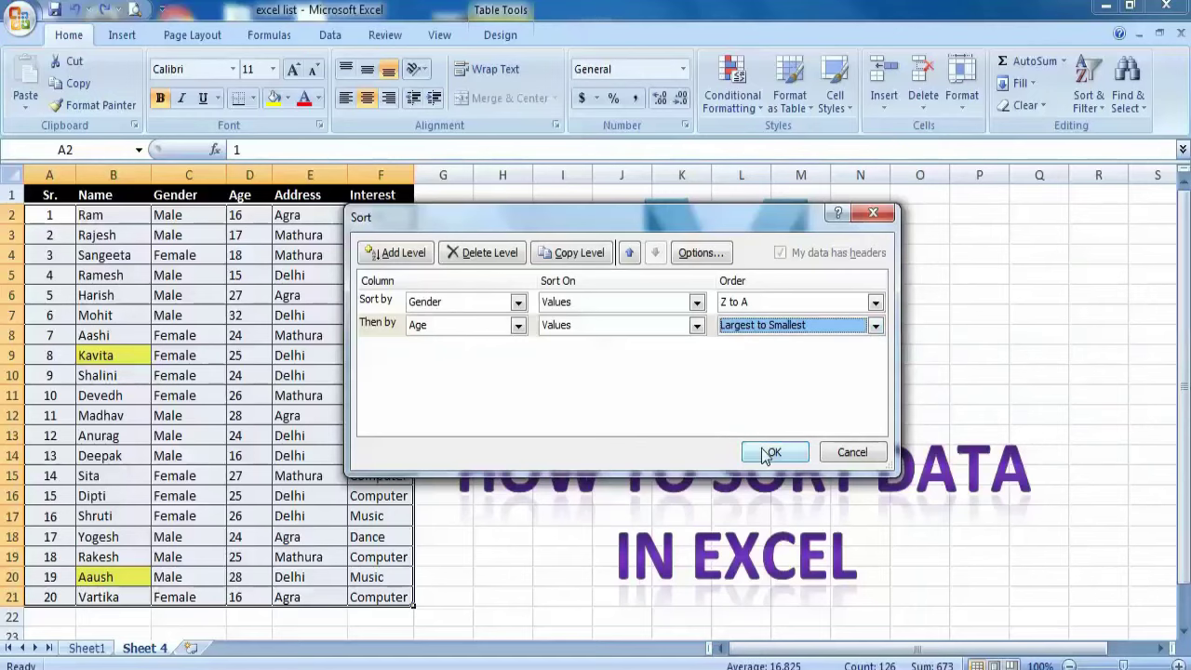
- Apply the Gender-then-Age sort, check the Age column, and select A2:F21
click(761, 450)
click(261, 315)
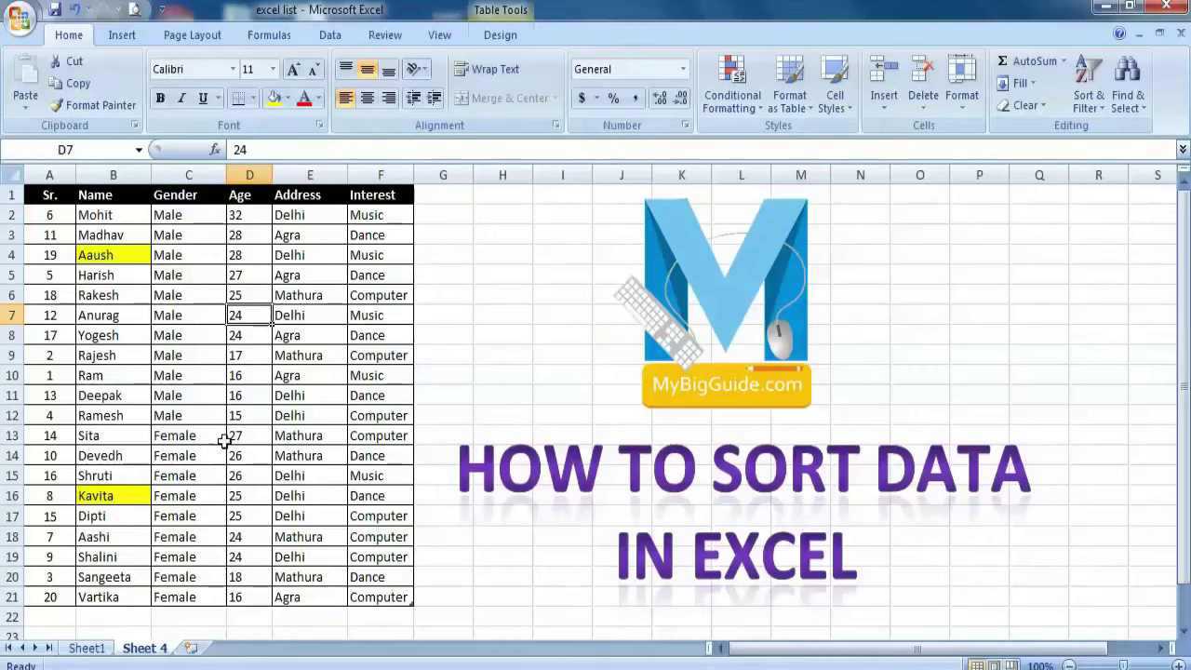
key(ctrl+Down)
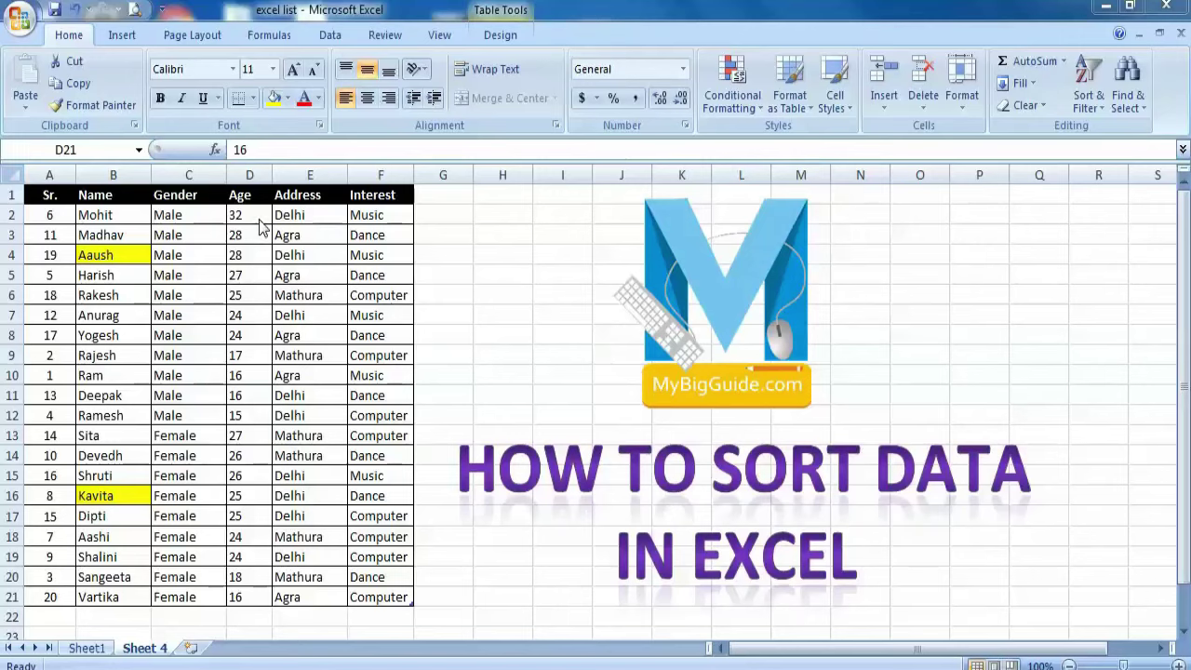
click(256, 439)
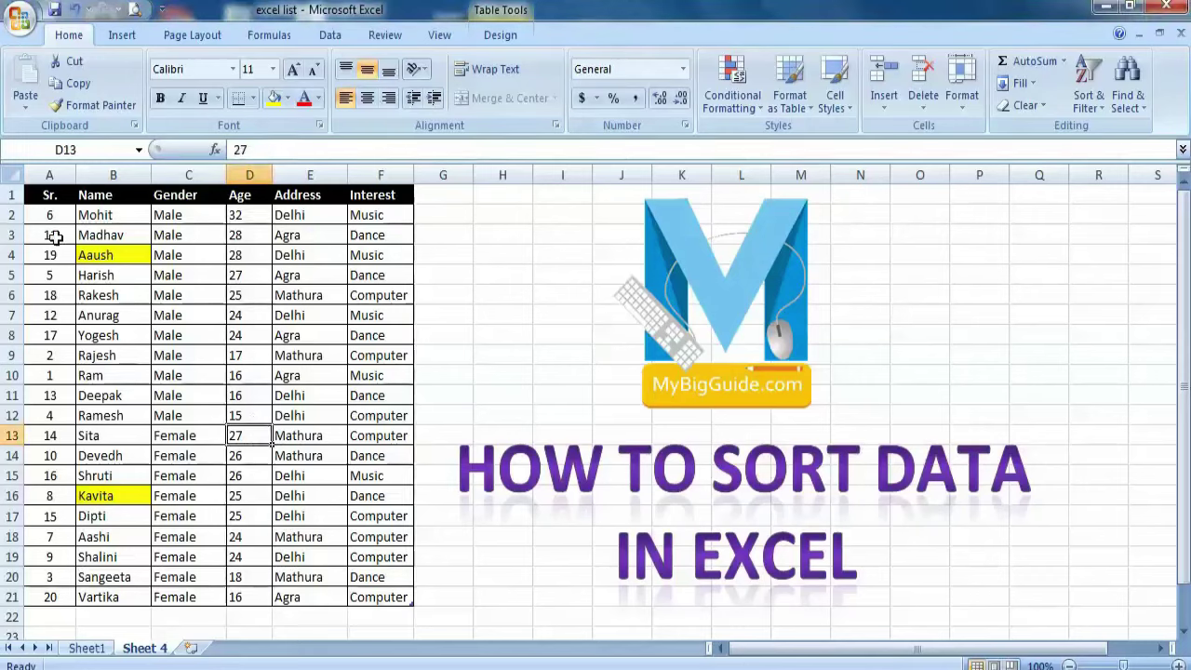
drag(44, 219, 384, 591)
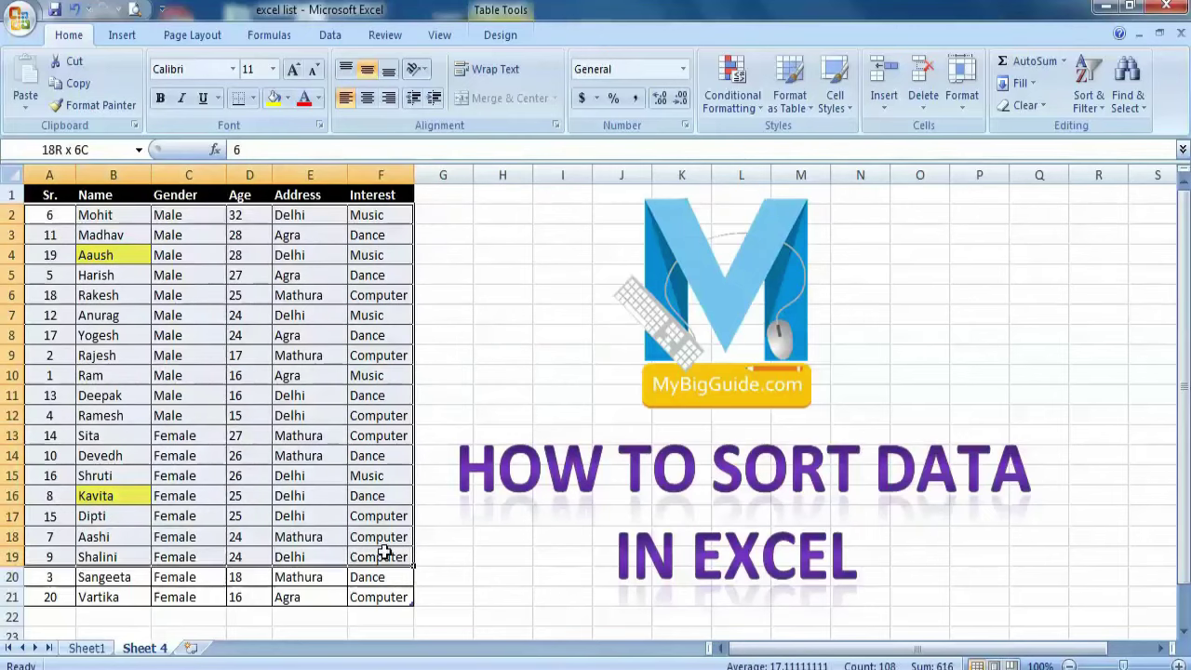
- Sort the table Smallest to Largest to restore Sr. order 1–20, then reselect it
click(1089, 93)
click(1087, 132)
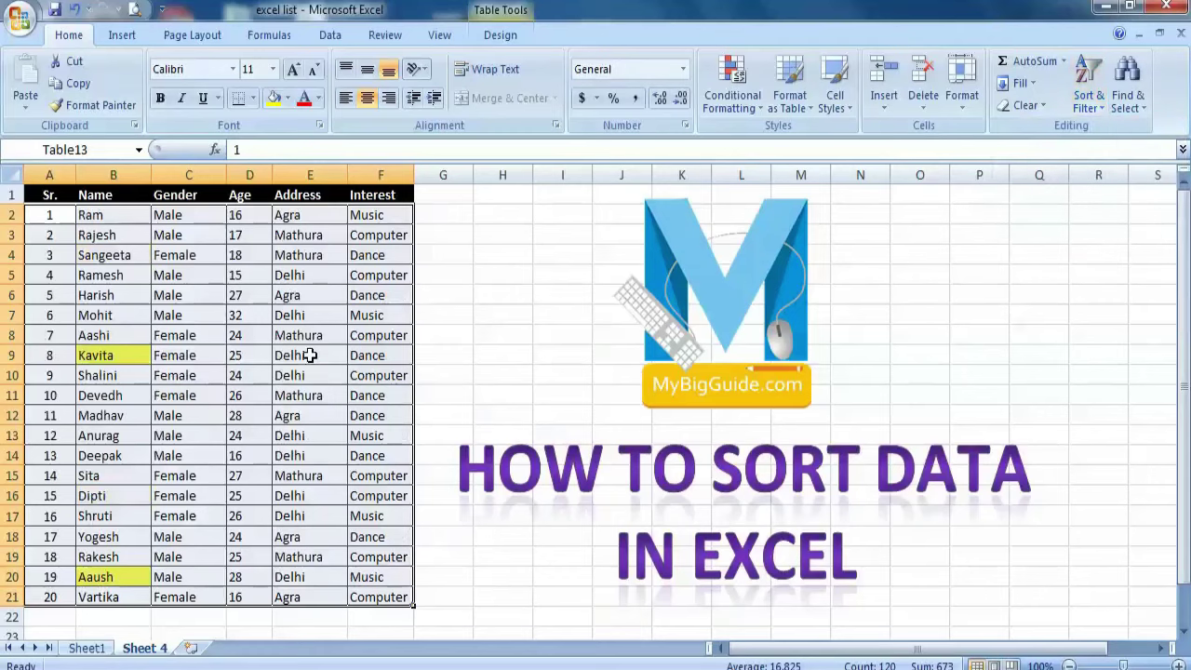
click(307, 356)
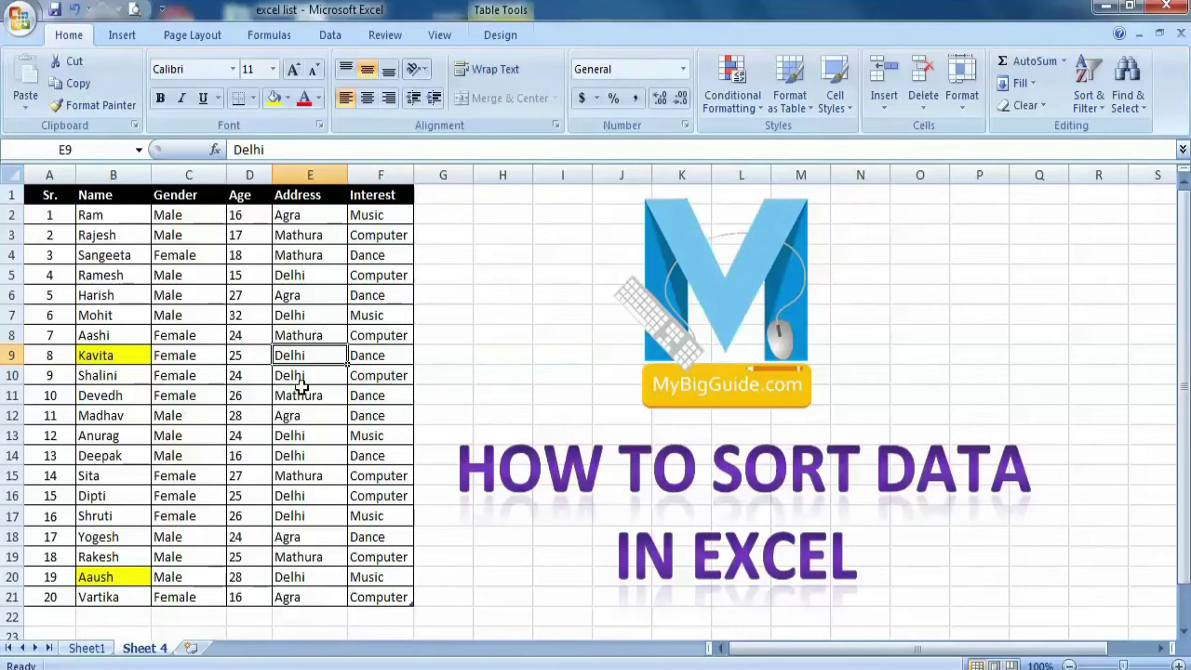
click(99, 214)
drag(49, 196, 394, 596)
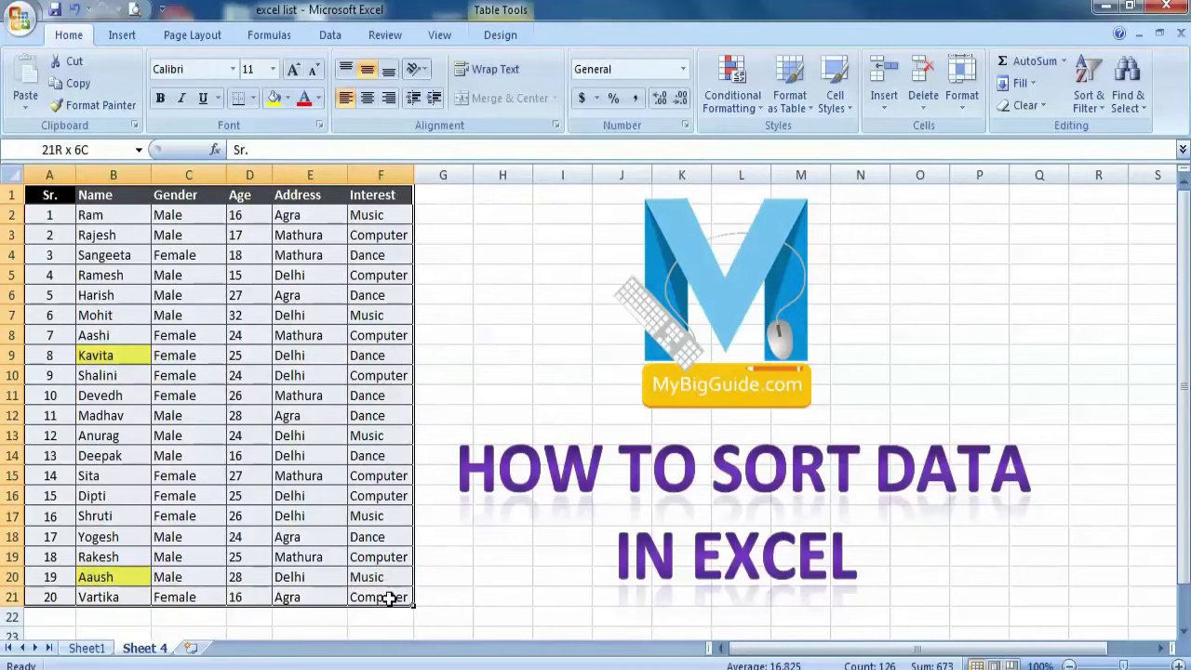
click(1090, 115)
- Custom sort by Address A to Z, then by Interest, and apply it
click(1091, 173)
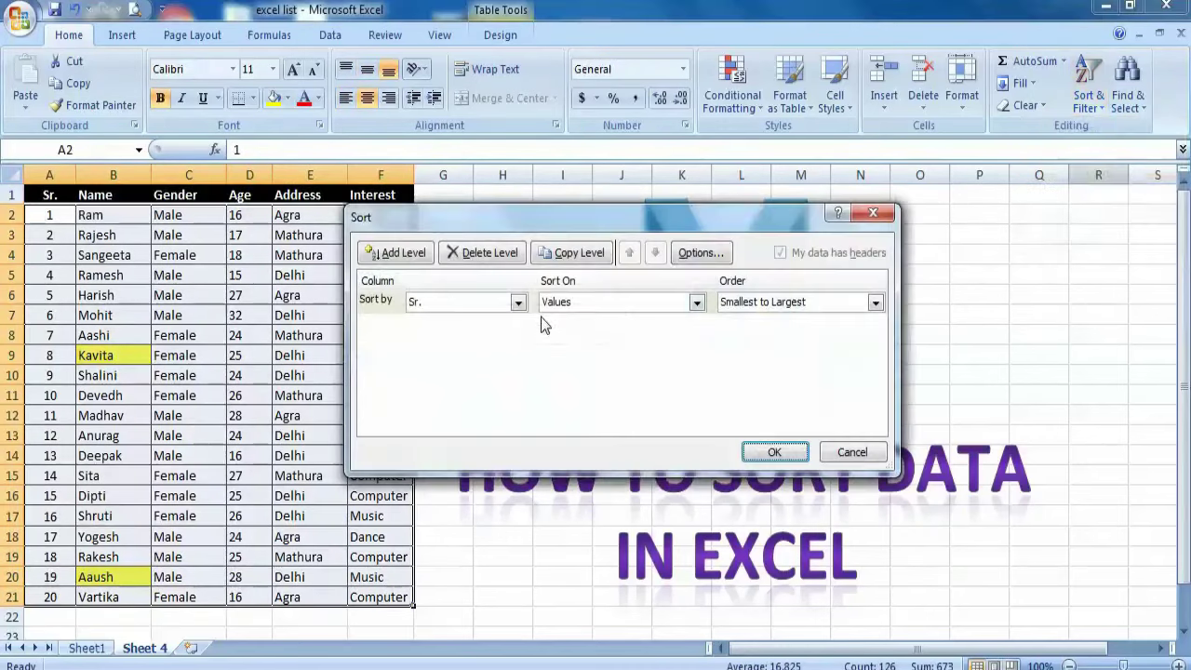
drag(456, 220, 638, 183)
click(623, 268)
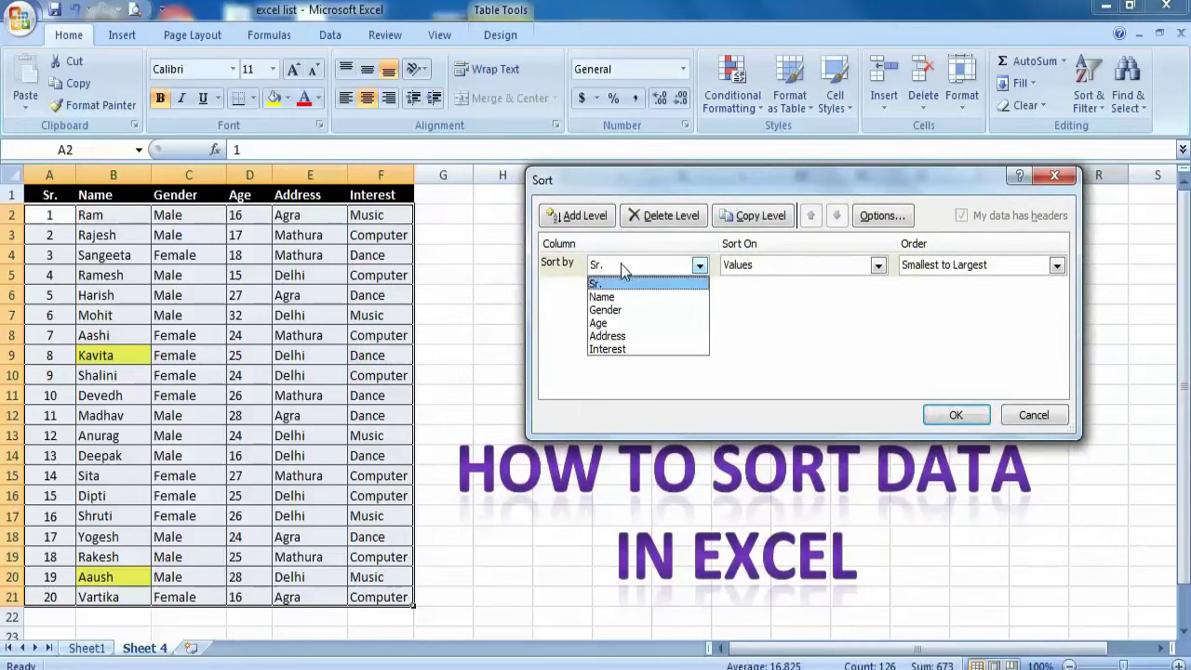
click(649, 334)
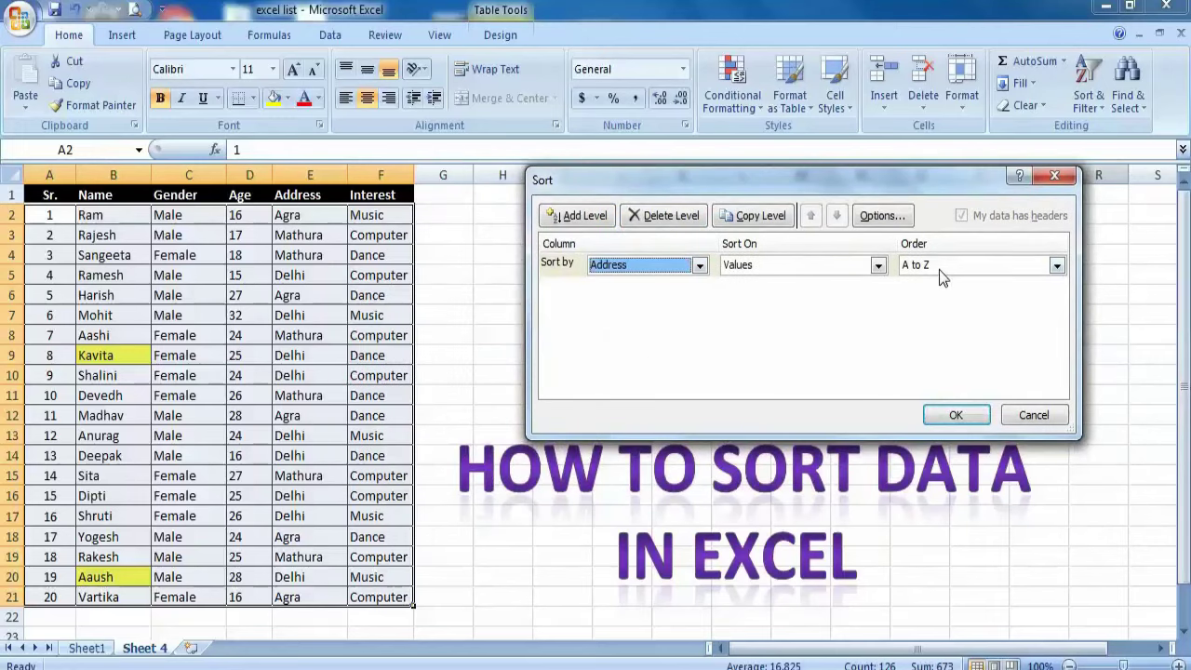
click(572, 219)
click(649, 290)
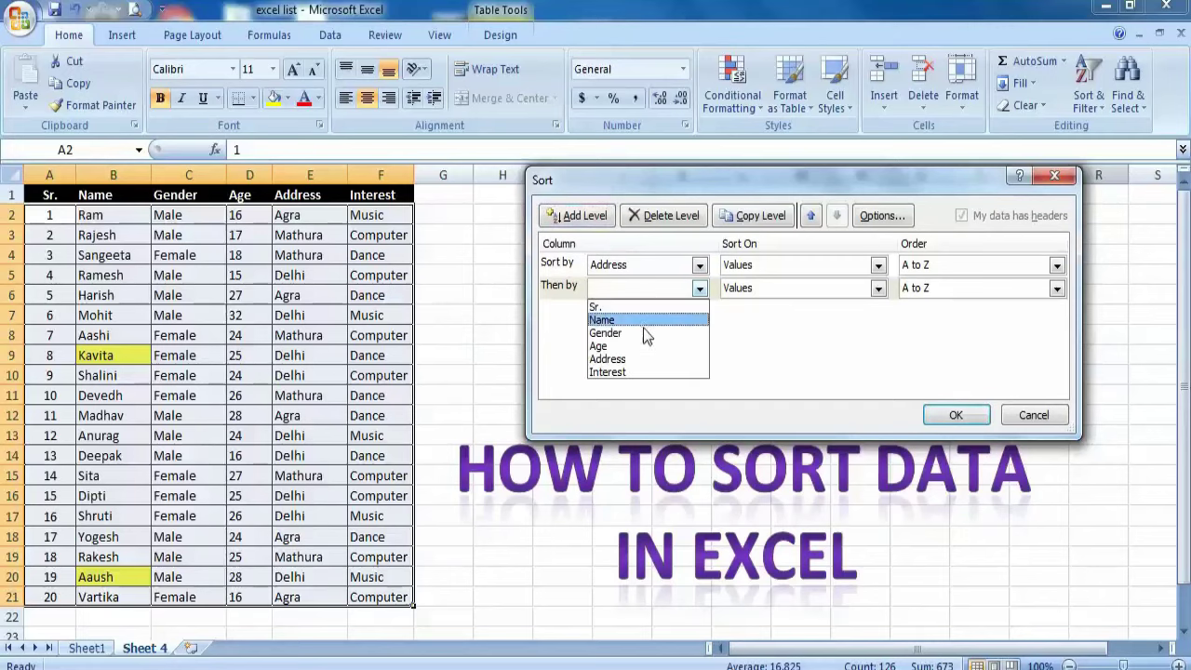
click(640, 371)
click(958, 419)
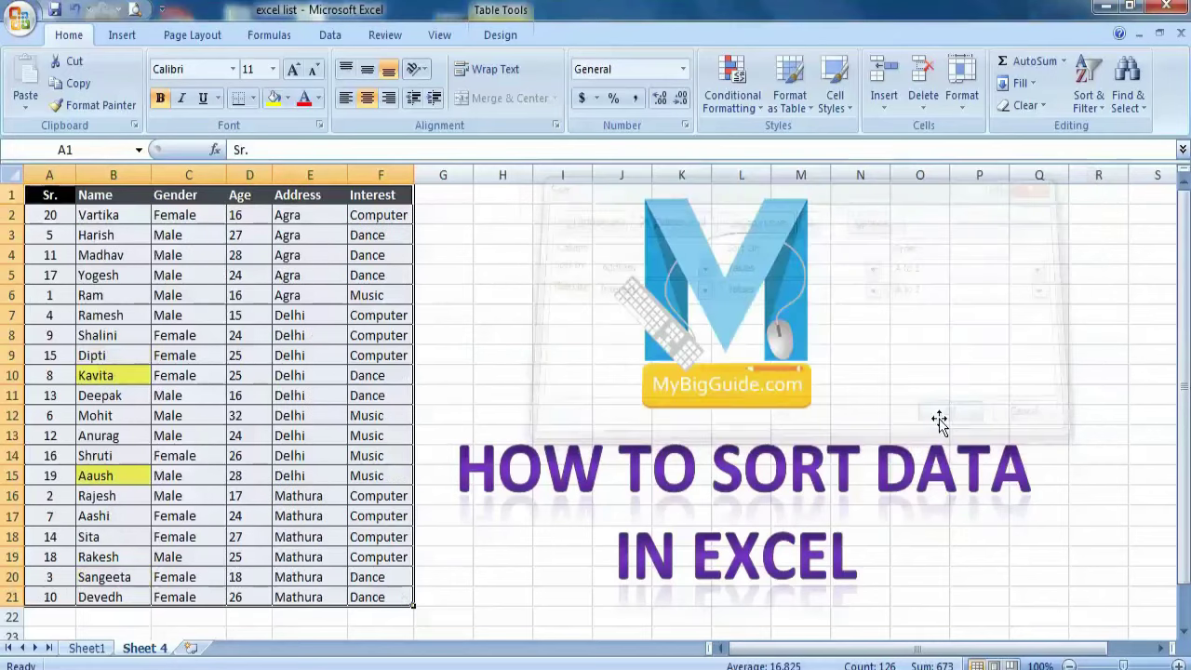
click(451, 394)
mouse_move(287, 215)
mouse_down()
mouse_move(310, 298)
mouse_move(324, 593)
mouse_up()
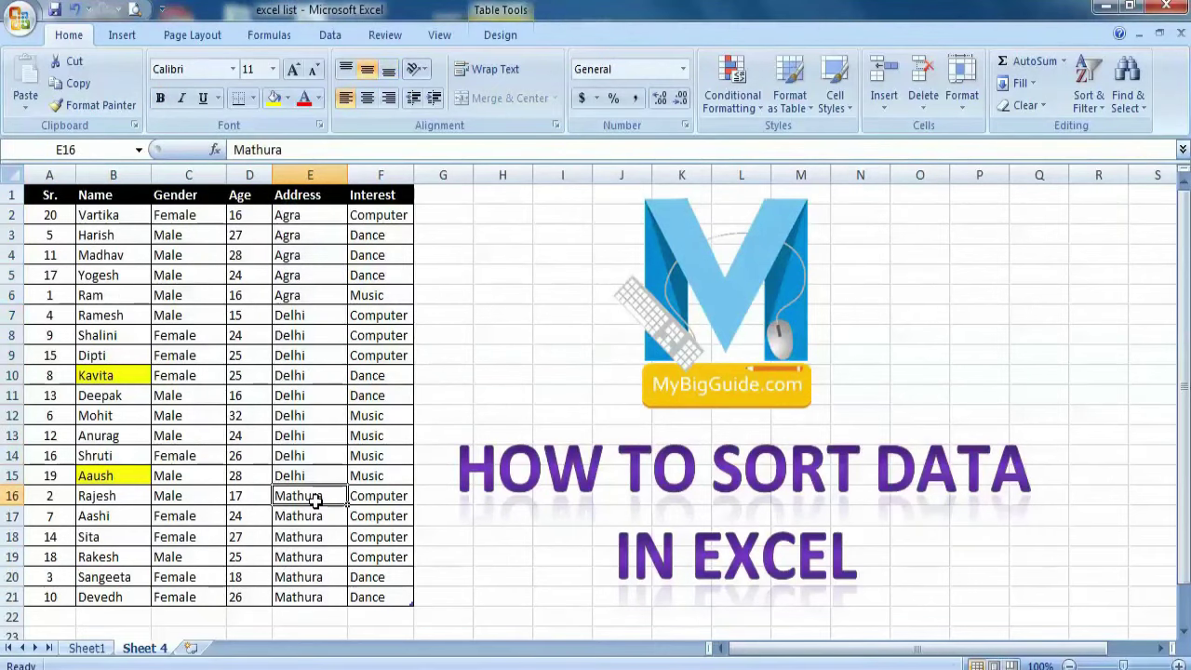
click(334, 313)
click(393, 217)
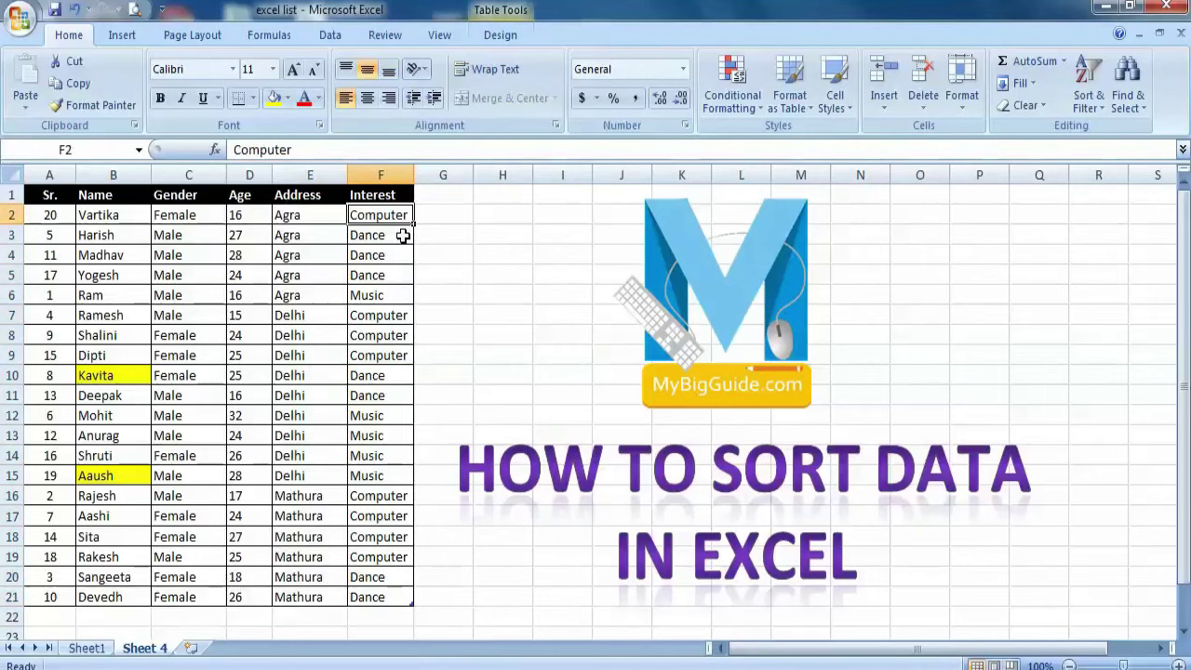
click(403, 235)
click(384, 296)
click(281, 318)
mouse_move(381, 316)
mouse_down()
mouse_move(400, 354)
mouse_move(391, 395)
mouse_up()
click(314, 376)
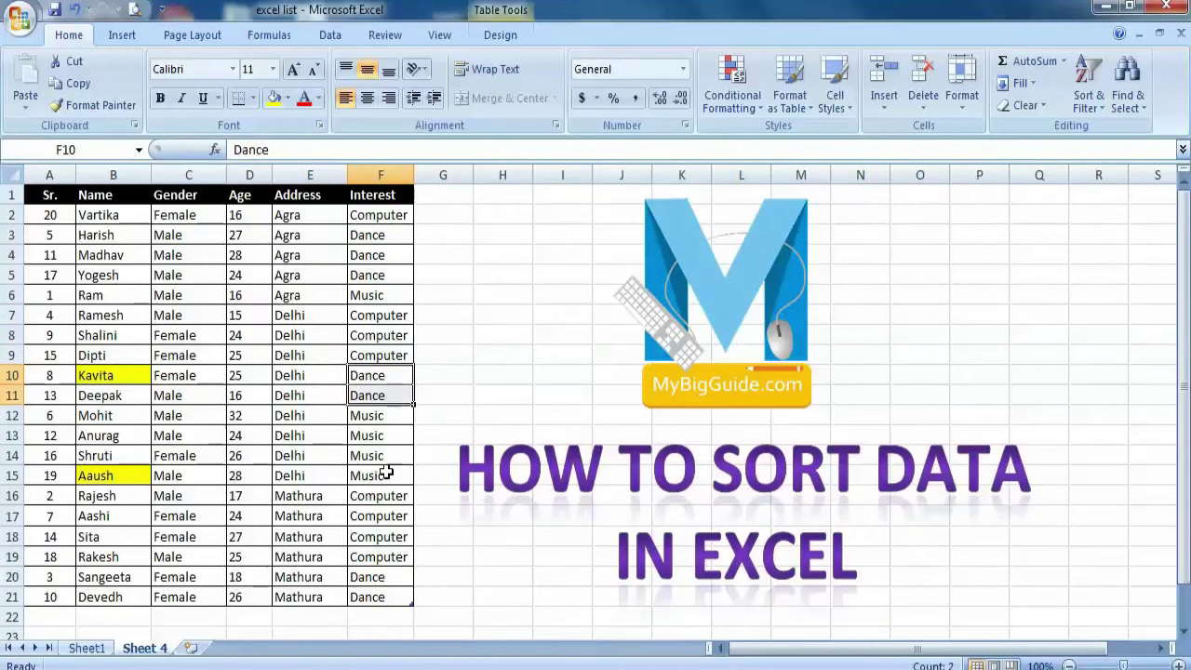
click(312, 494)
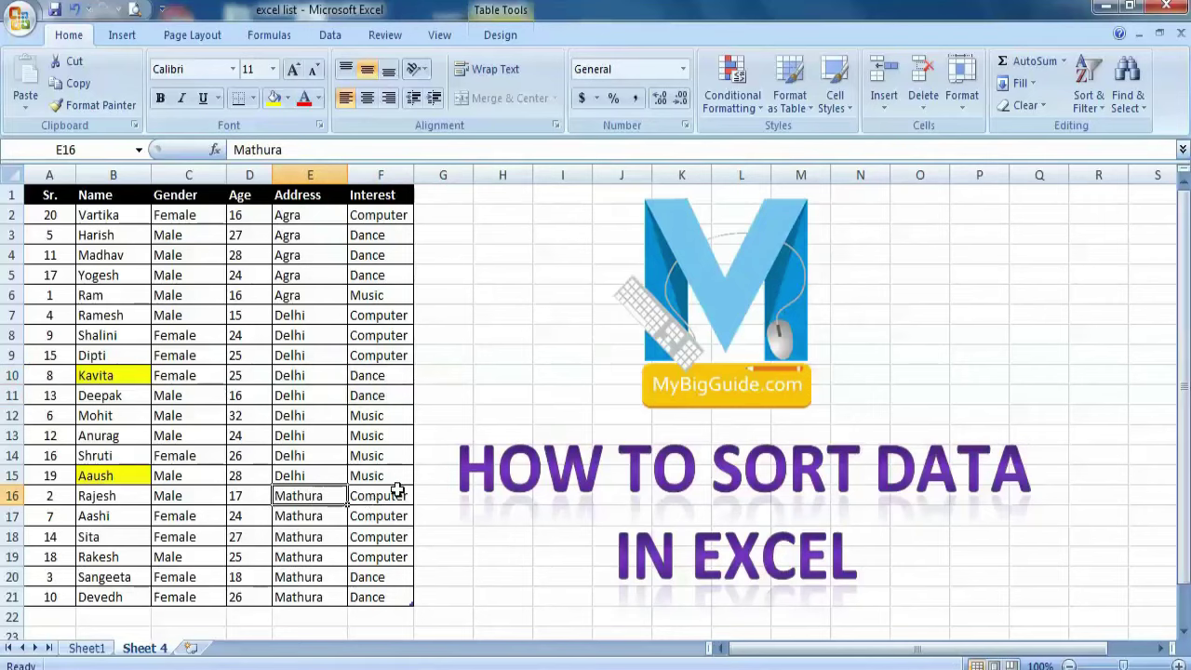
drag(398, 490, 386, 592)
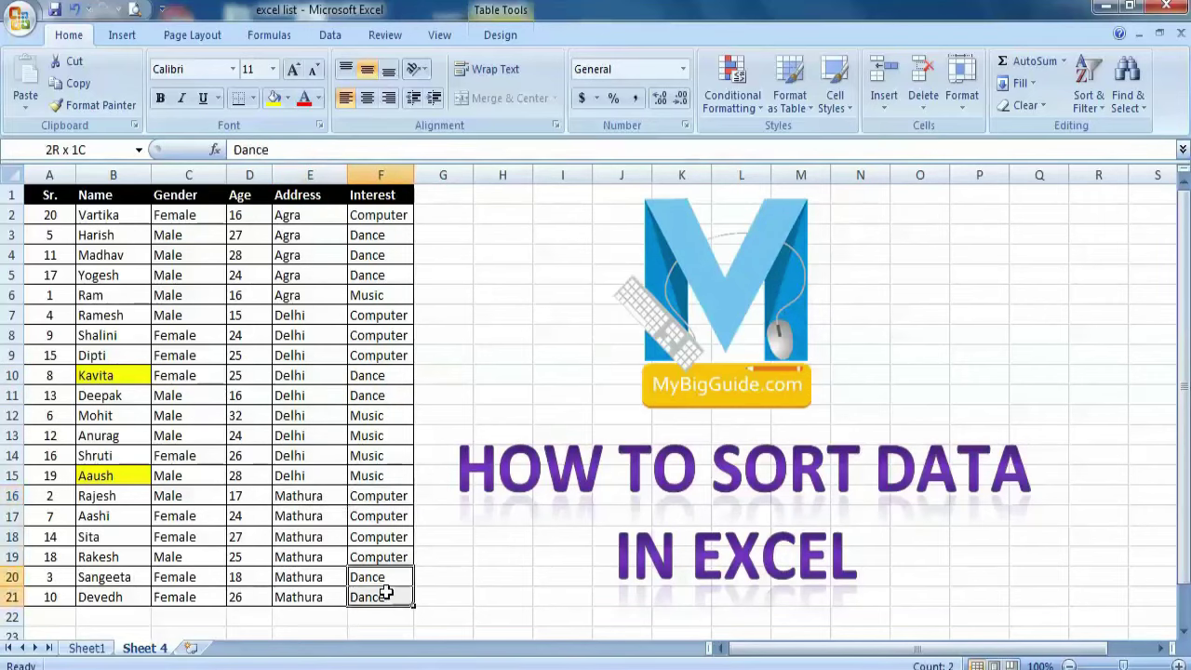
click(245, 477)
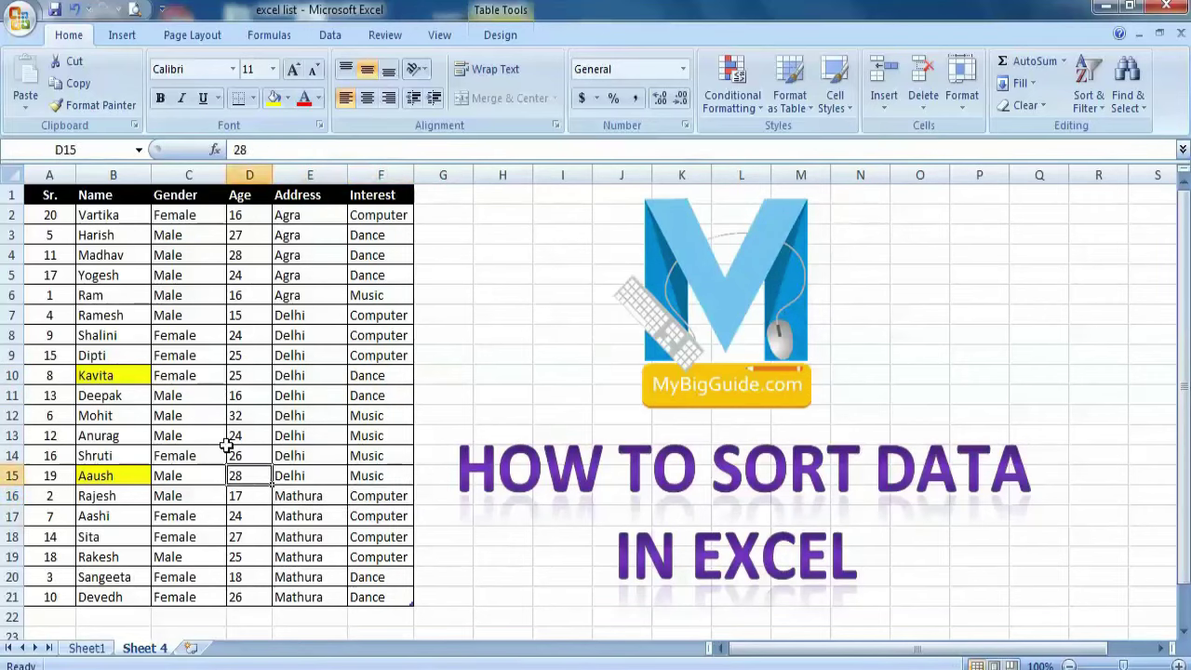